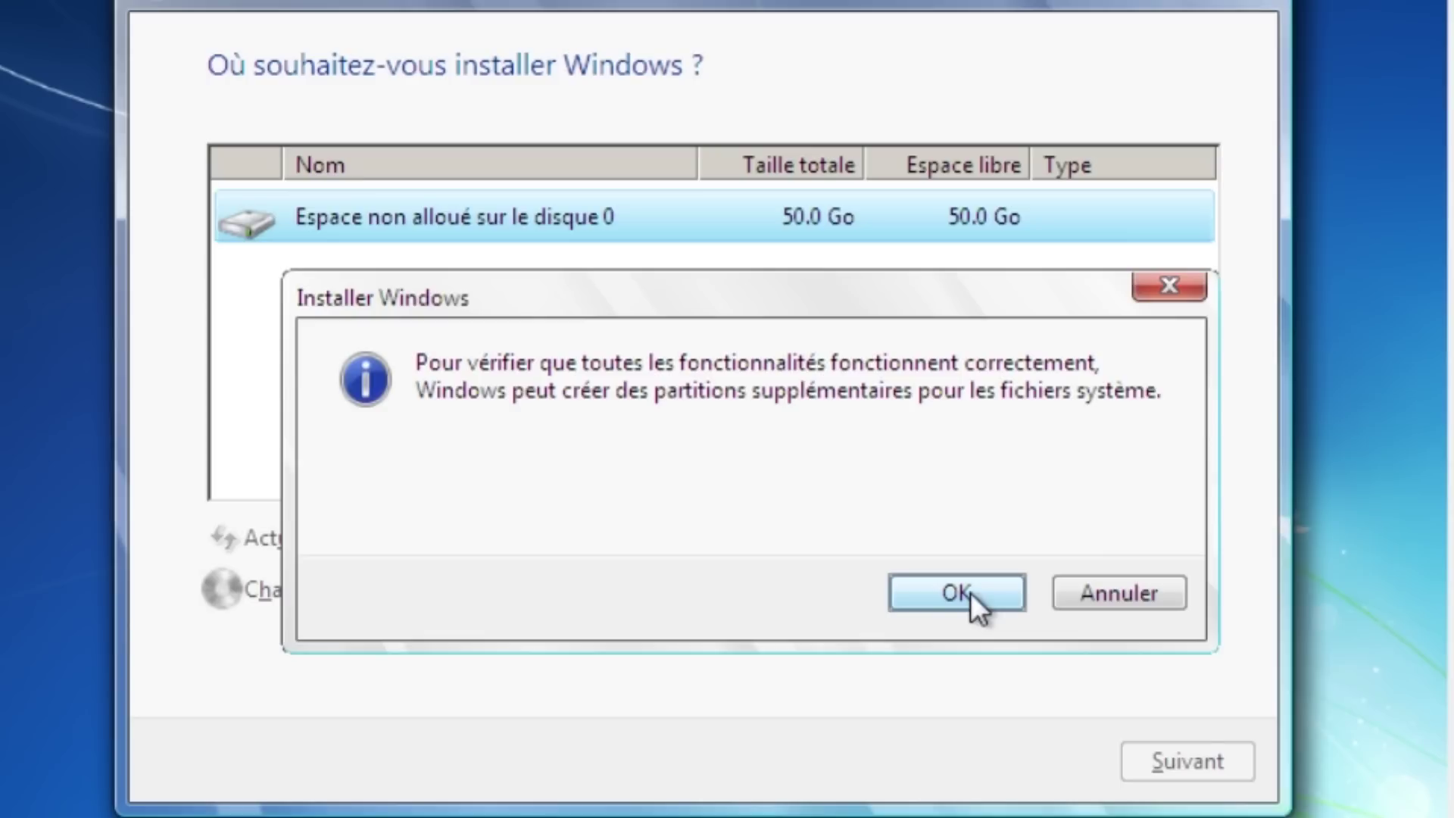
Accept the additional system partitions and continue the Windows installation on Disque 0 Partition 2.
left_click(957, 592)
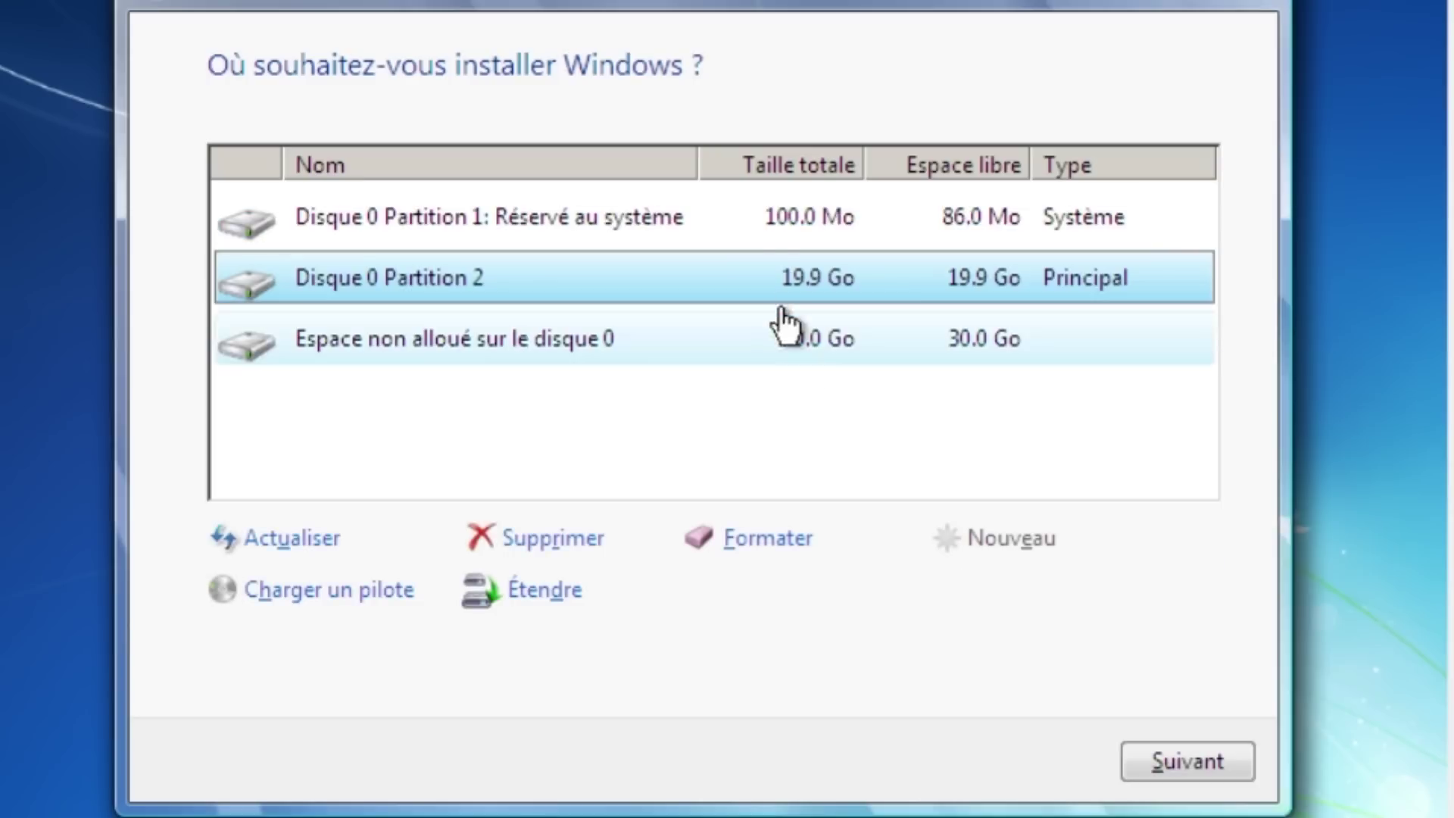
left_click(641, 221)
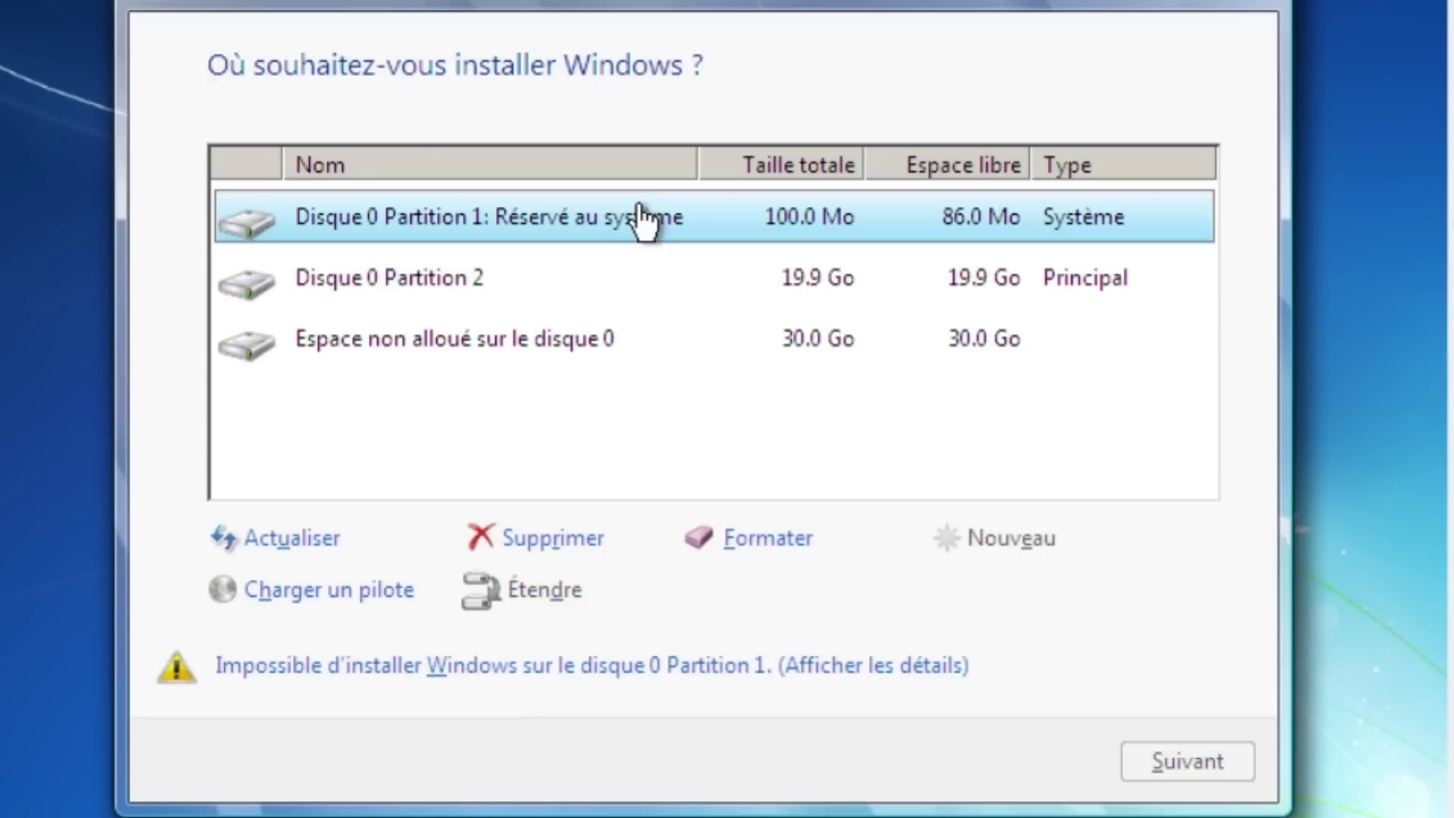
left_click(621, 287)
left_click(488, 352)
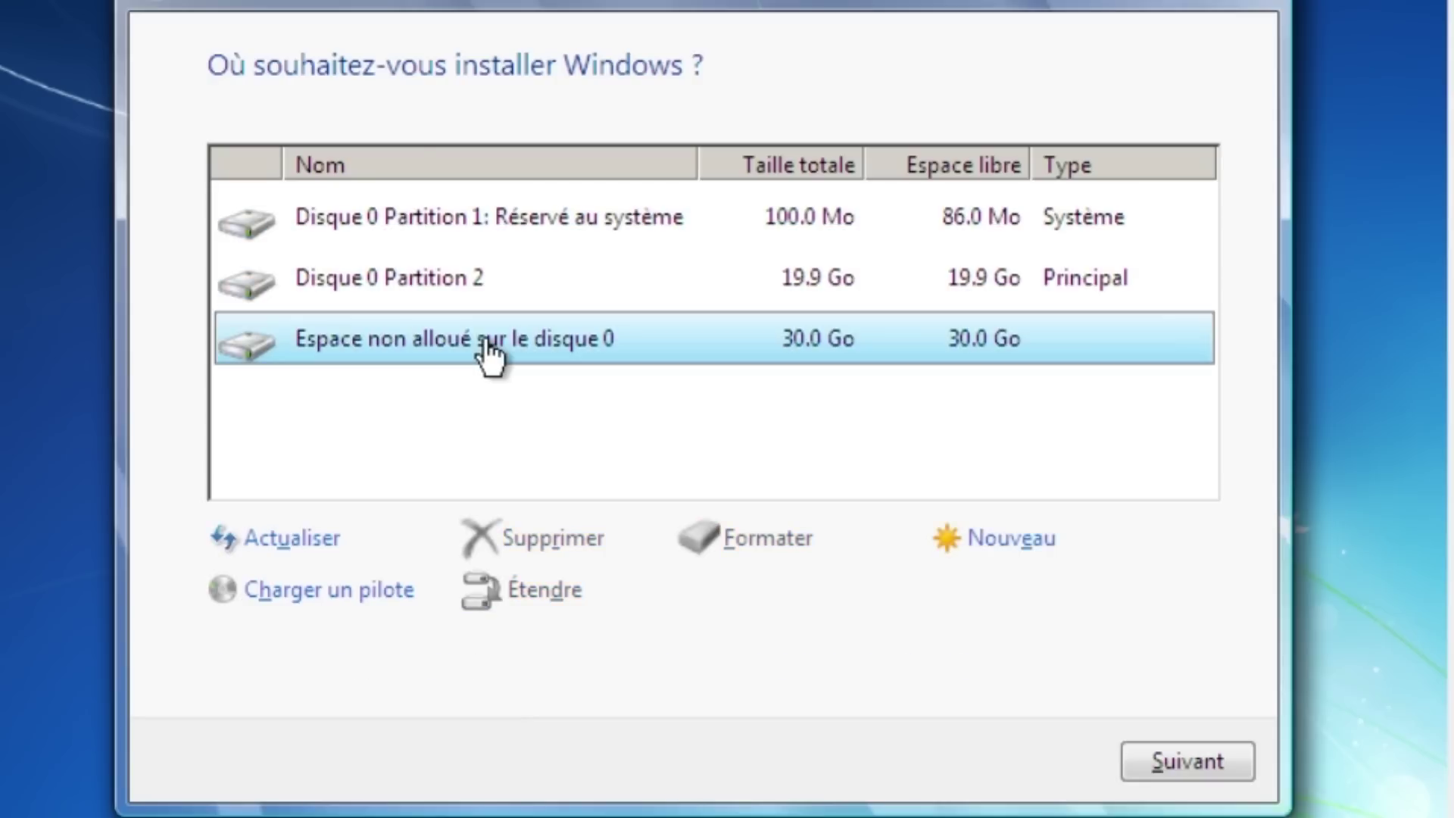
left_click(917, 284)
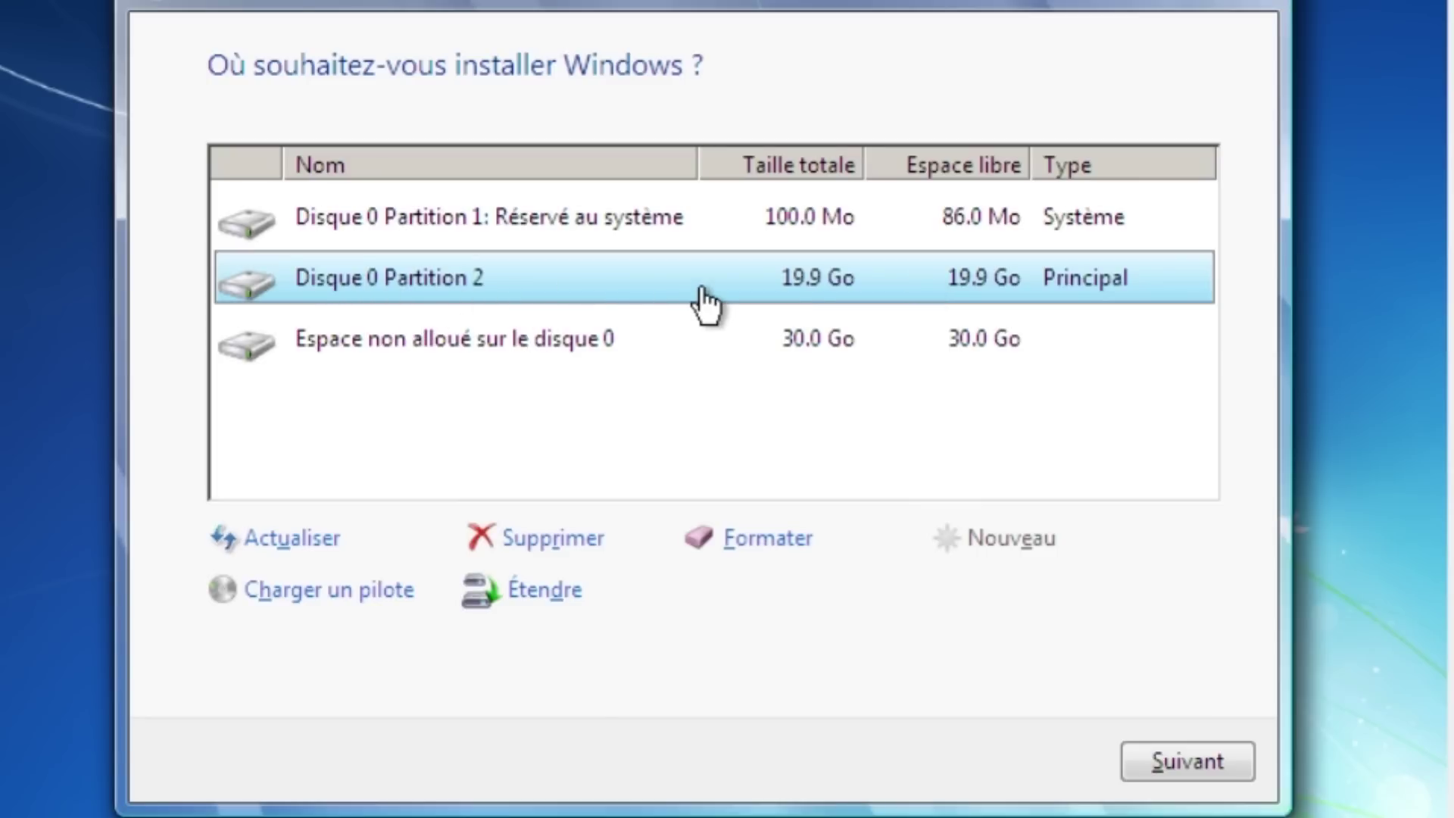
left_click(1185, 772)
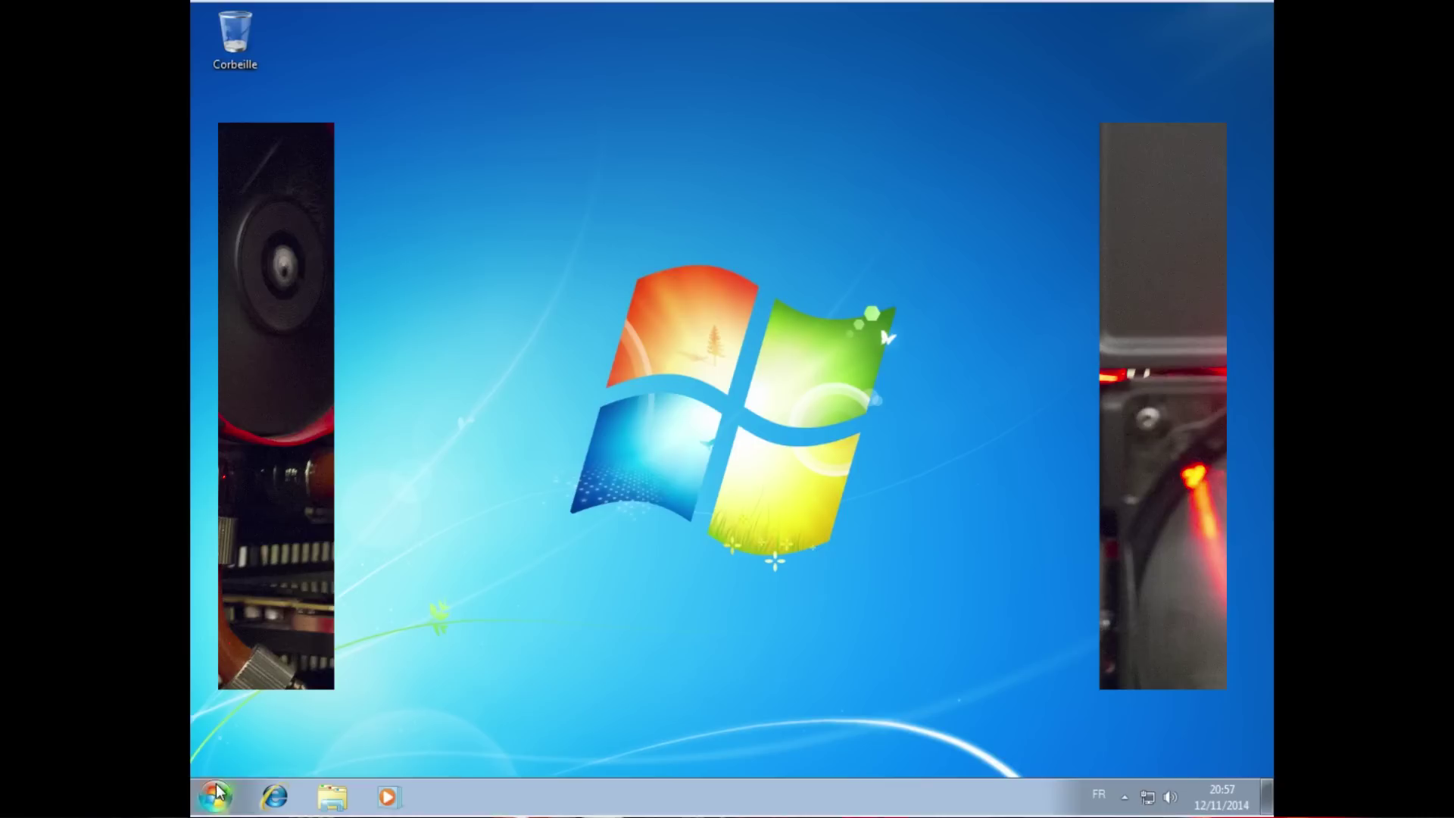
Open the Computer window and examine the capacity and free space of local disk C:.
left_click(216, 795)
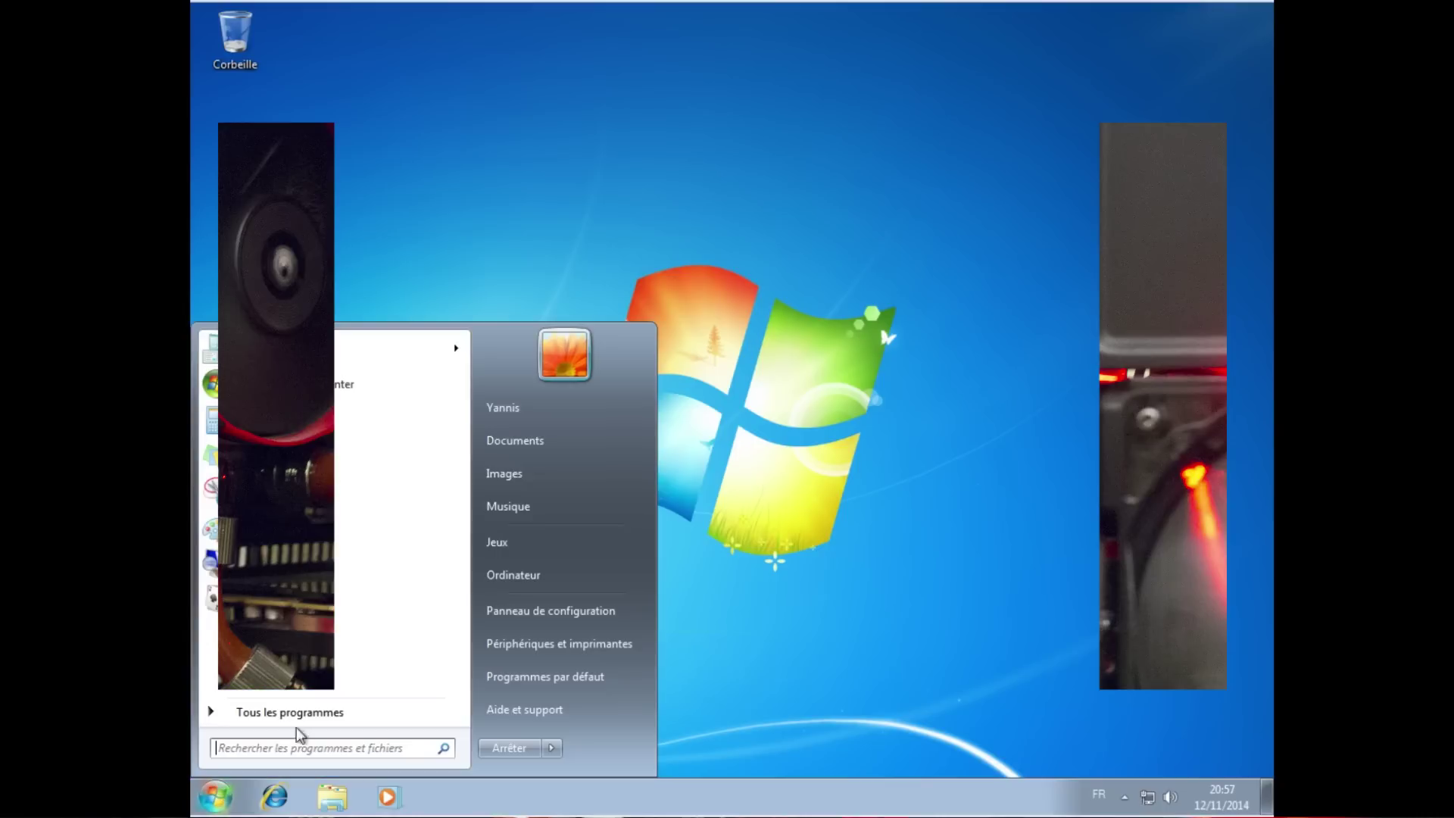
left_click(510, 575)
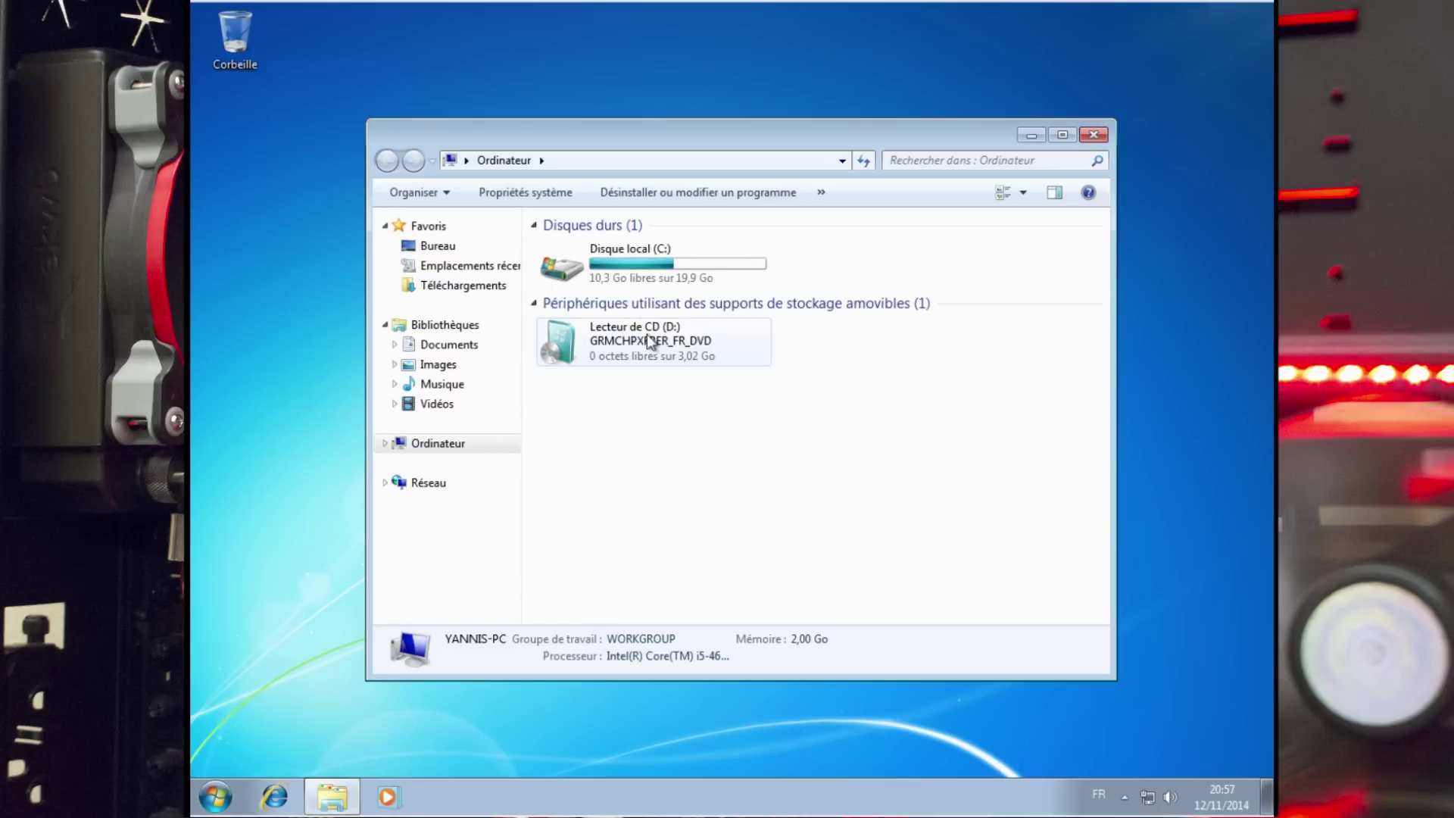
left_click(633, 271)
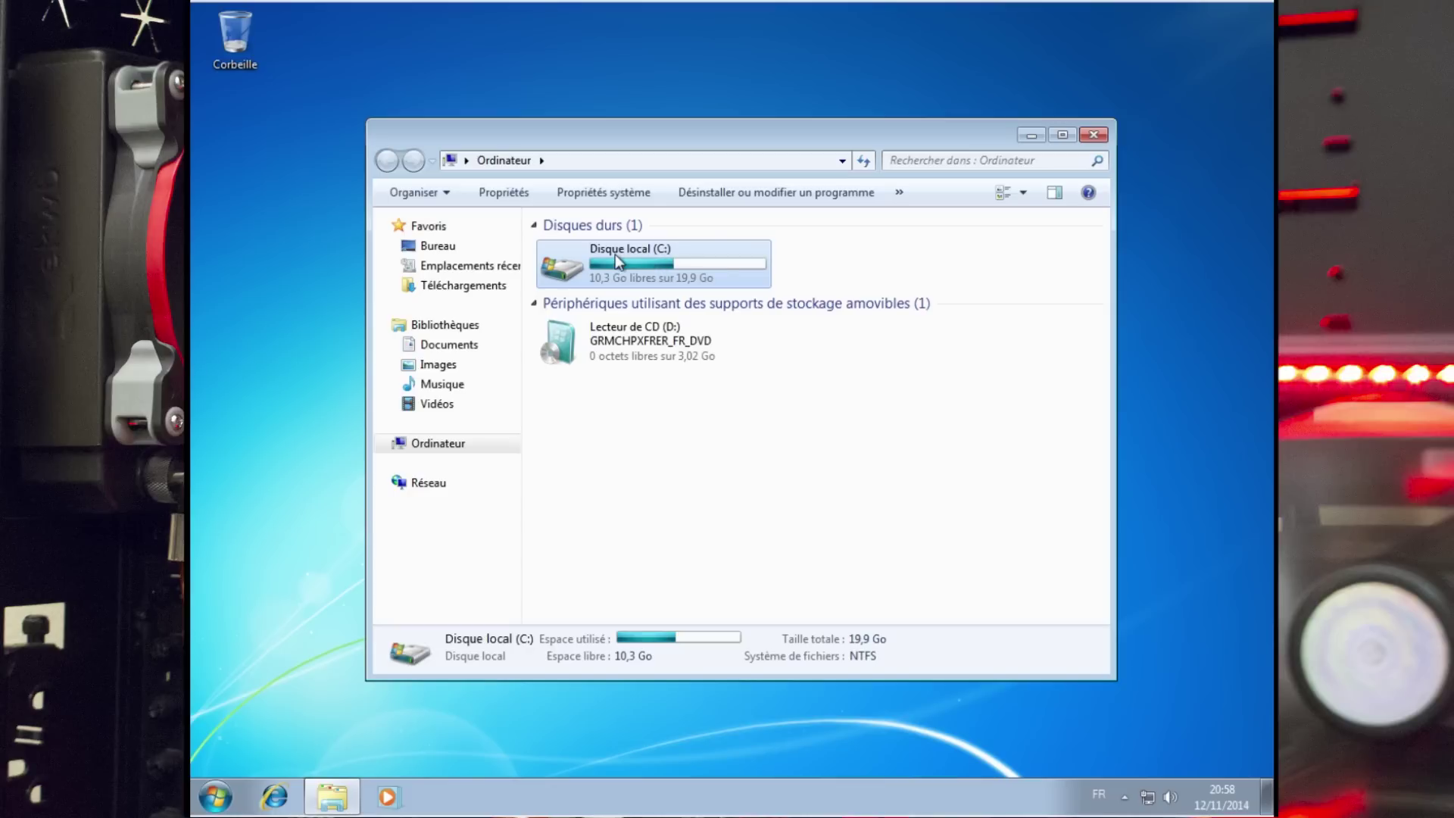
Search for "partit", open the tool for creating and formatting hard disk partitions, and reposition its window.
left_click(214, 796)
type("partit")
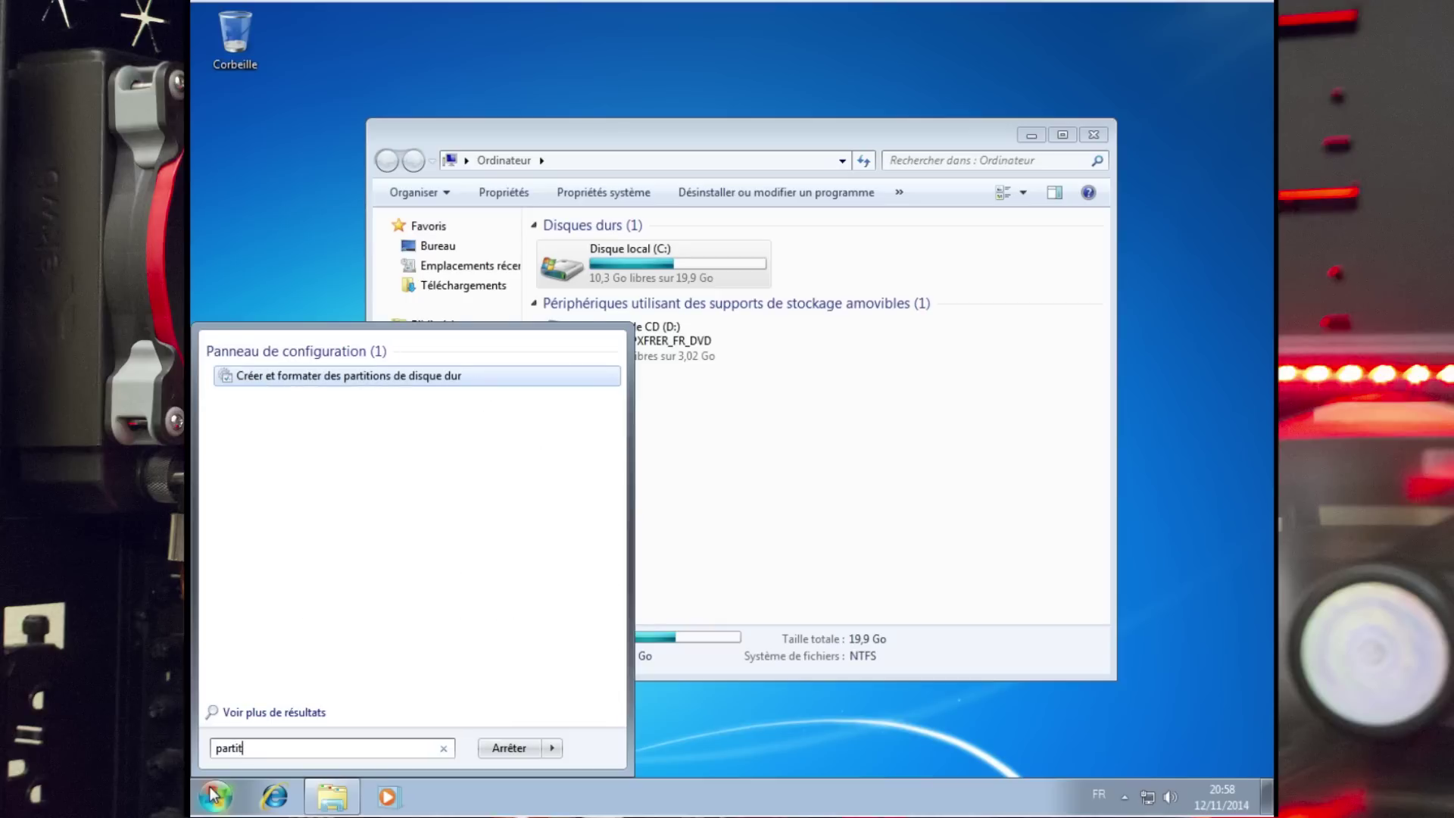
left_click(359, 378)
left_click_drag(456, 28, 628, 174)
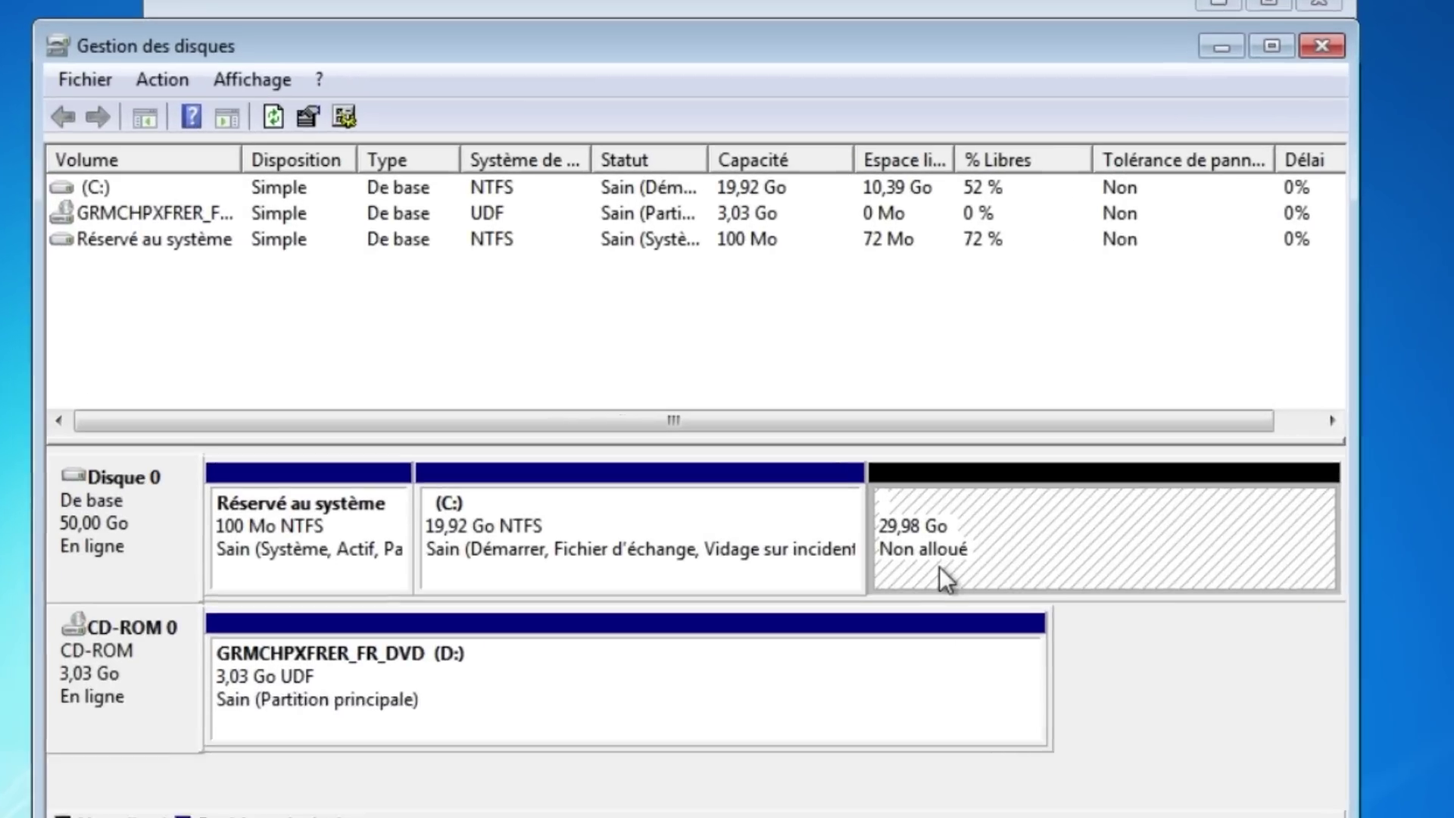
Start a new simple volume in Disque 0's unallocated space, using the full 30697 MB and drive letter E.
right_click(870, 493)
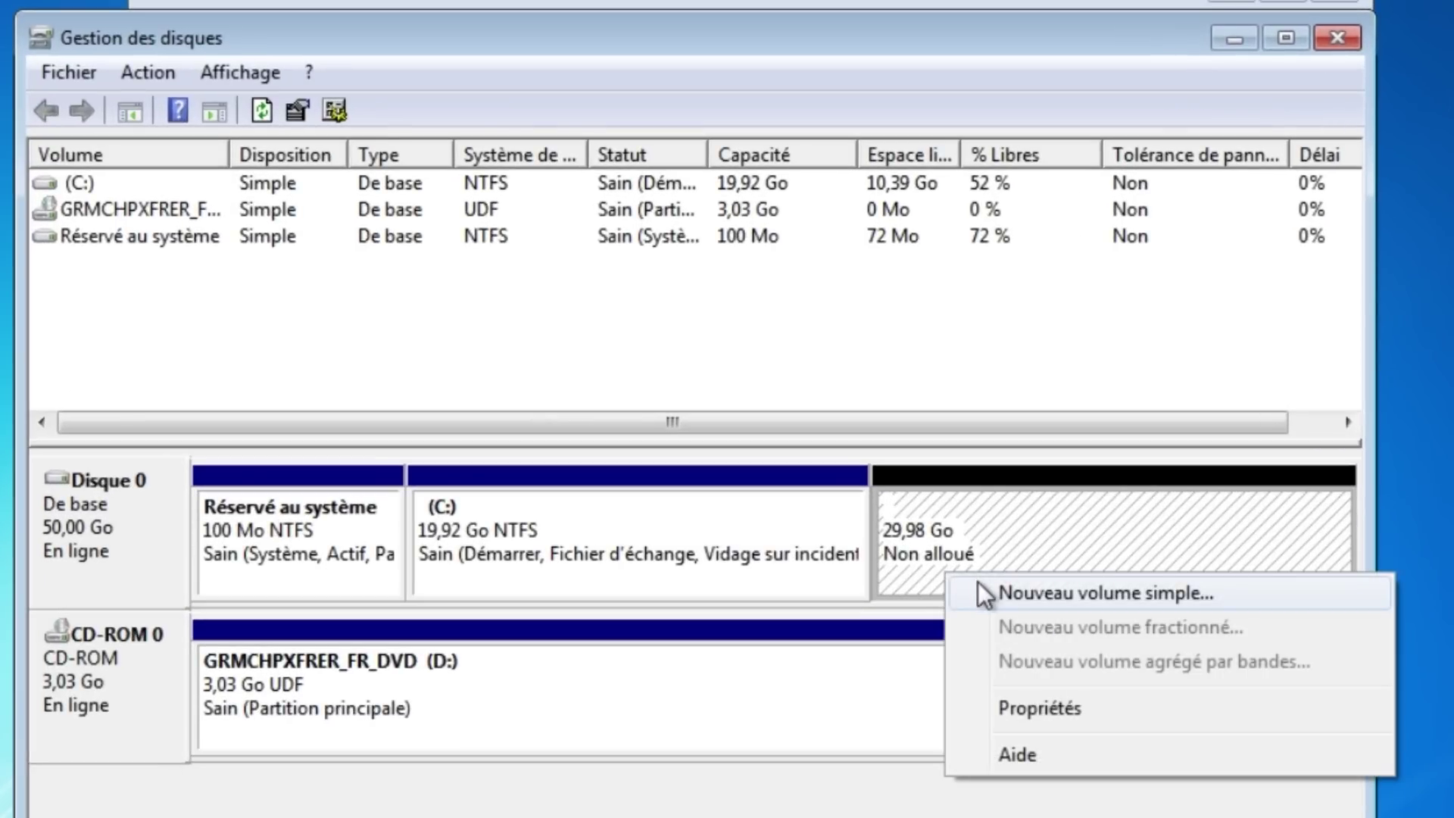
left_click(1034, 596)
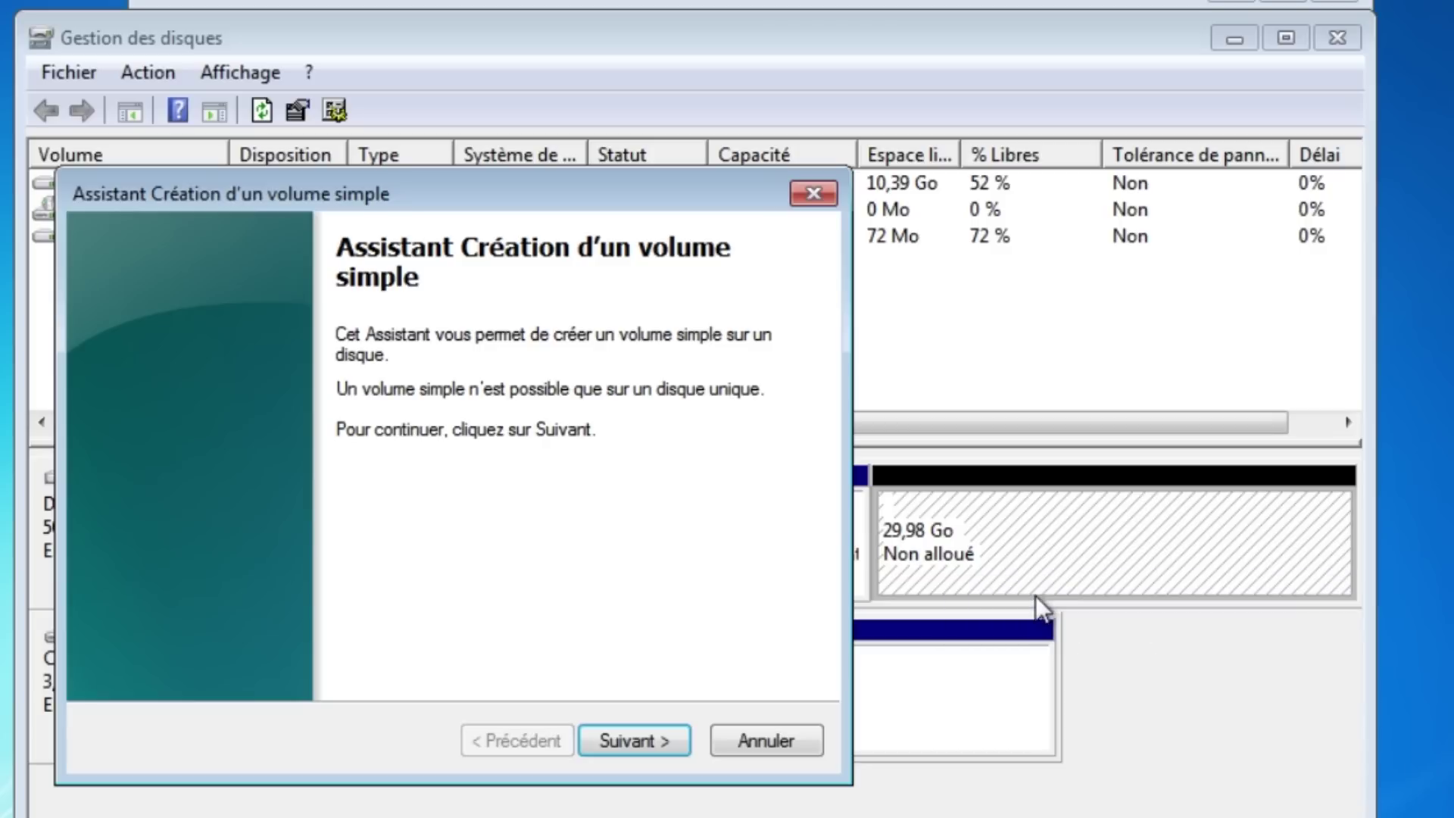
left_click(669, 735)
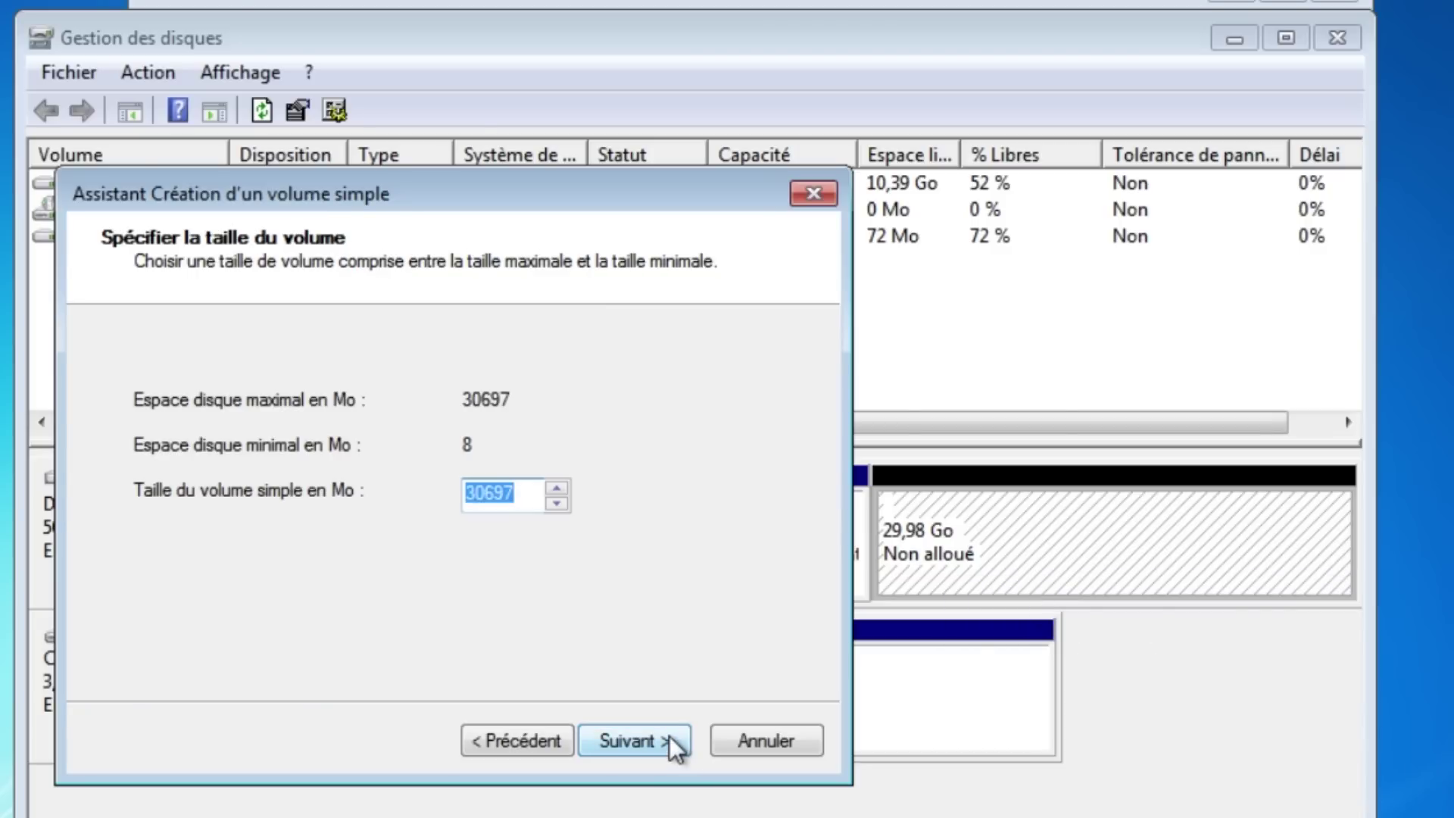
left_click(669, 734)
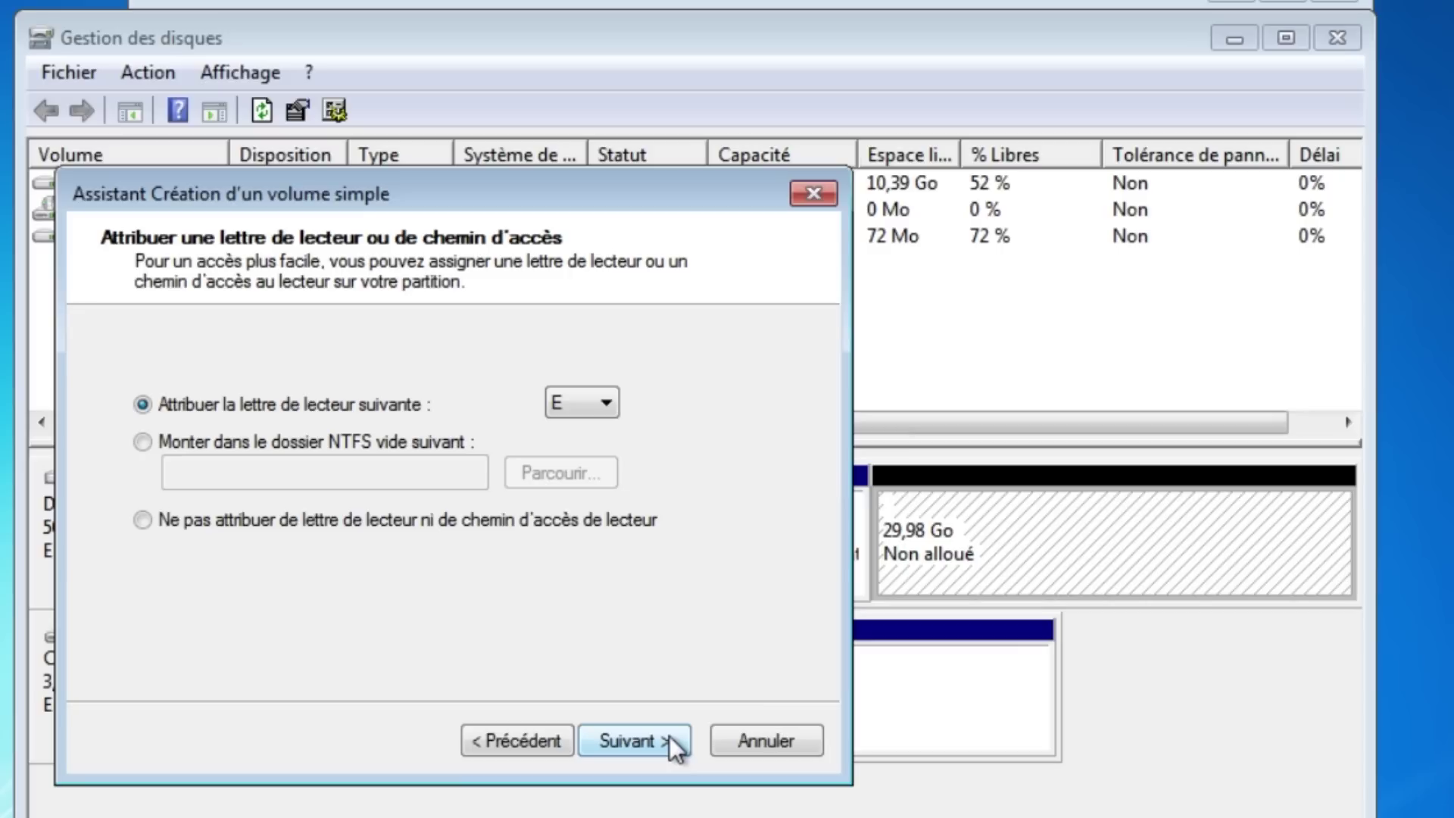
key("alt+Down")
key("Escape")
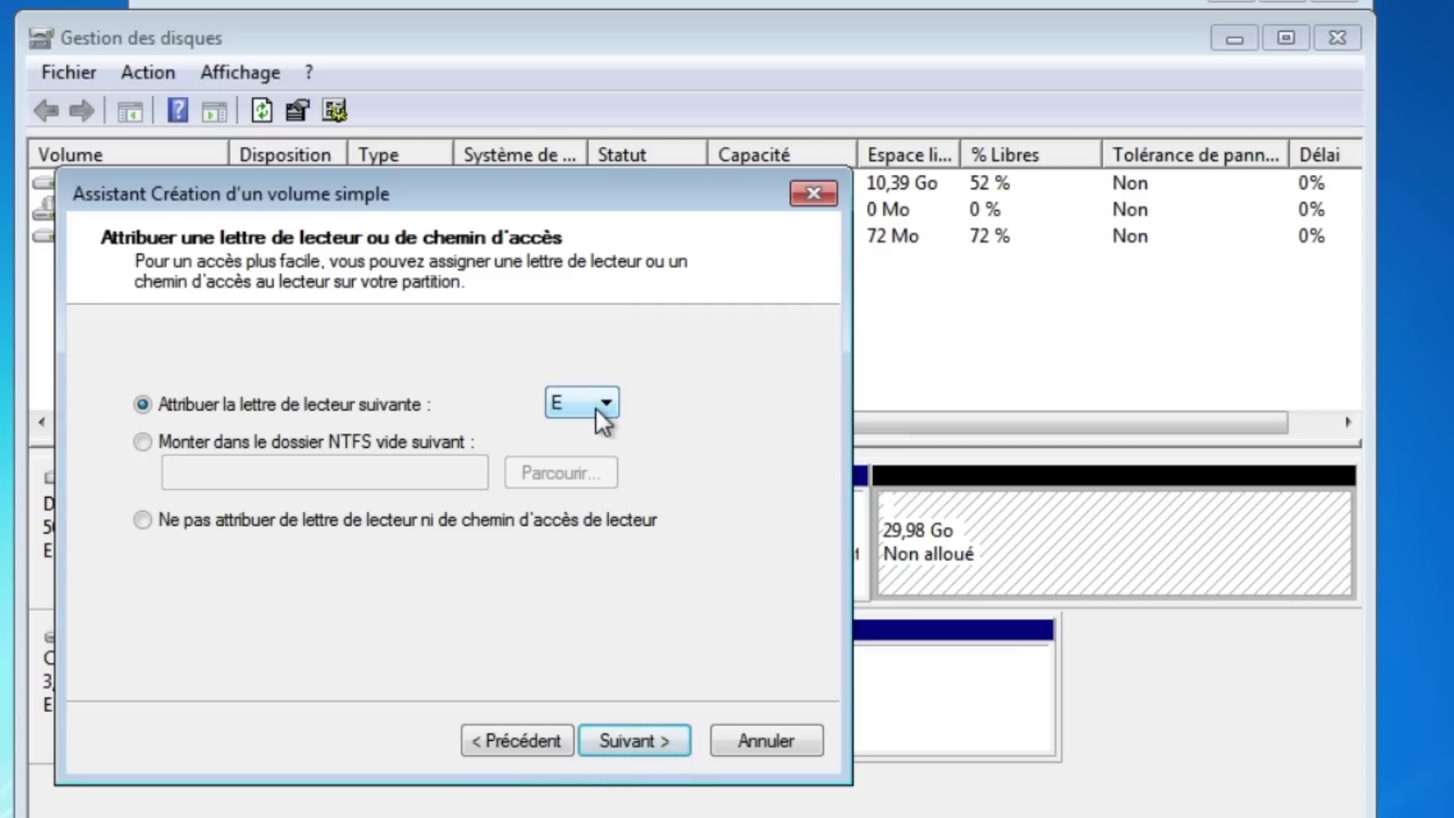
left_click(628, 742)
Name the volume Données, keep NTFS with quick formatting, review the settings summary, and finish creating it.
left_click(561, 556)
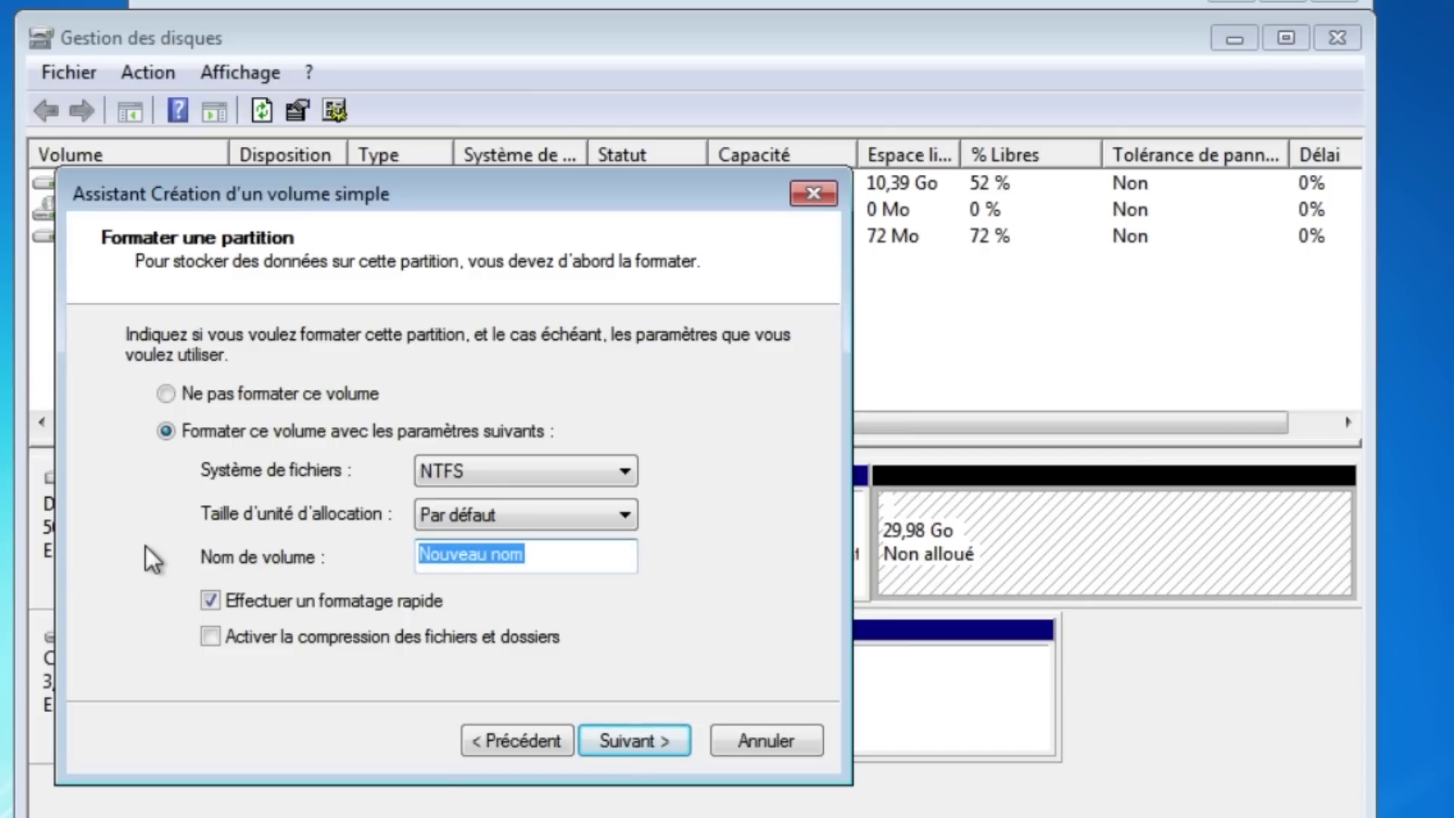
type("Données")
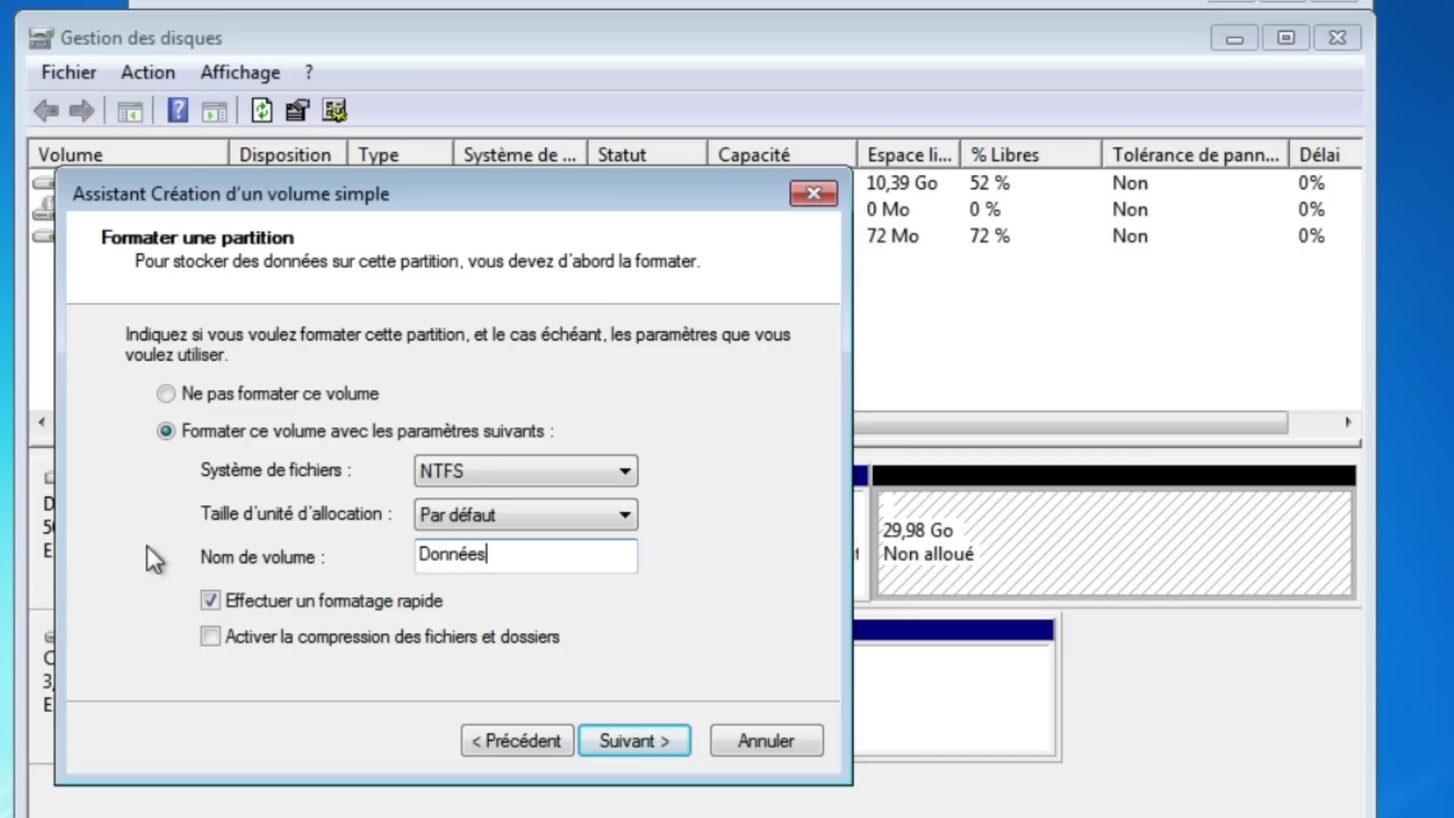
left_click(656, 747)
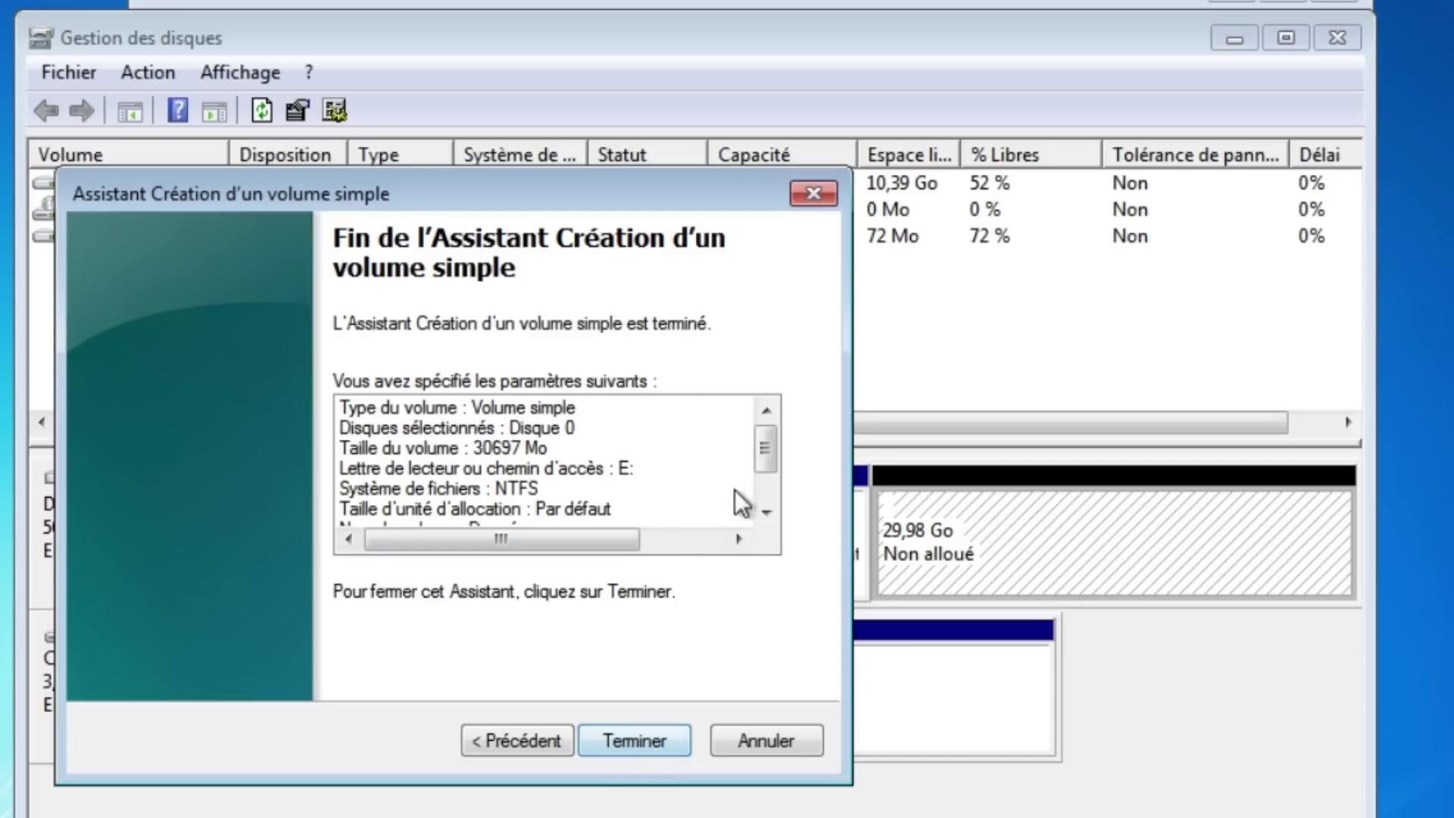
left_click(766, 513)
left_click(766, 512)
left_click(766, 513)
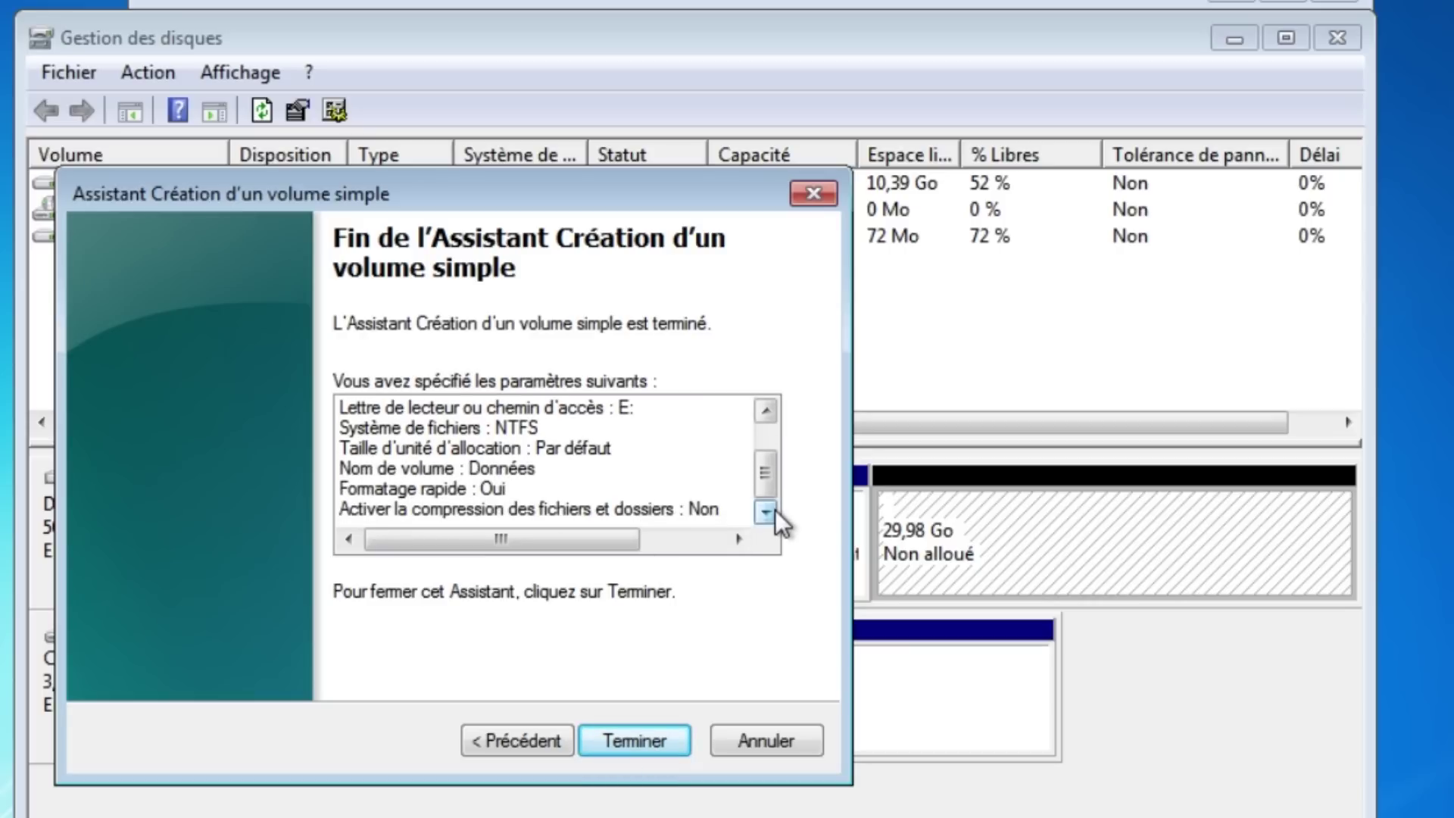
left_click(635, 741)
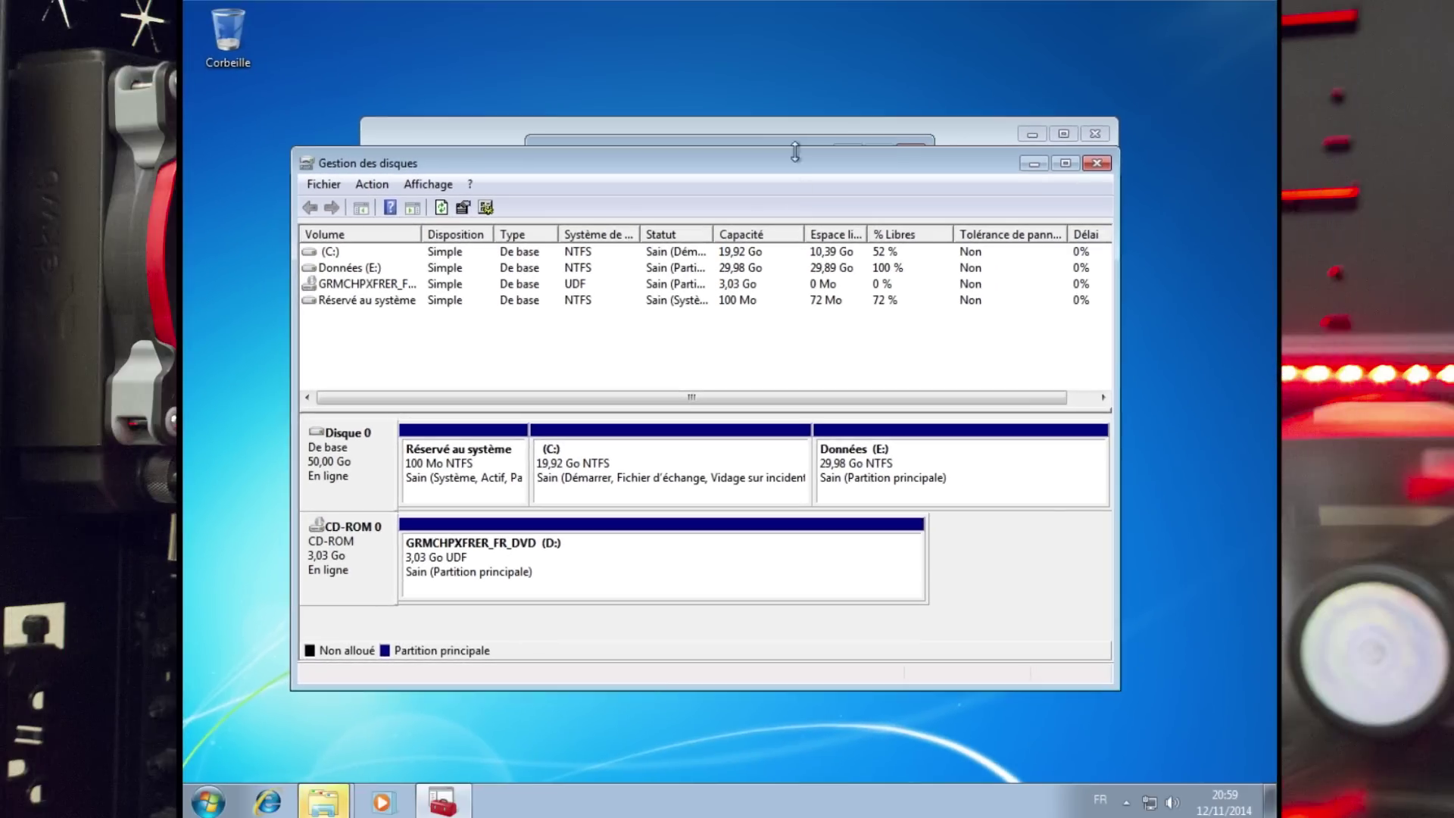
Close Disk Management and open the Données (E:) drive to show its files in Explorer.
left_click(1097, 163)
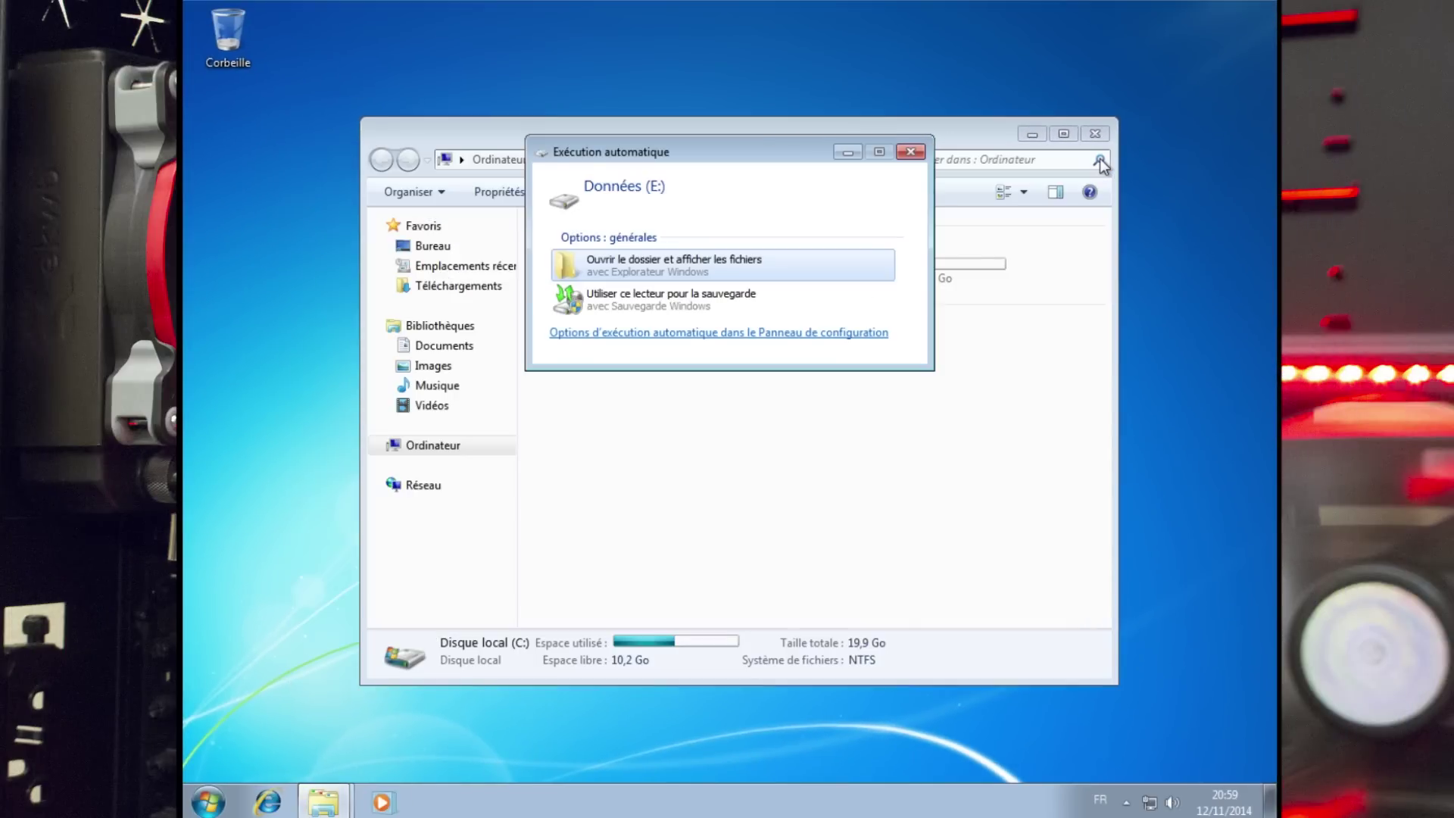
left_click(689, 271)
left_click_drag(713, 158, 699, 148)
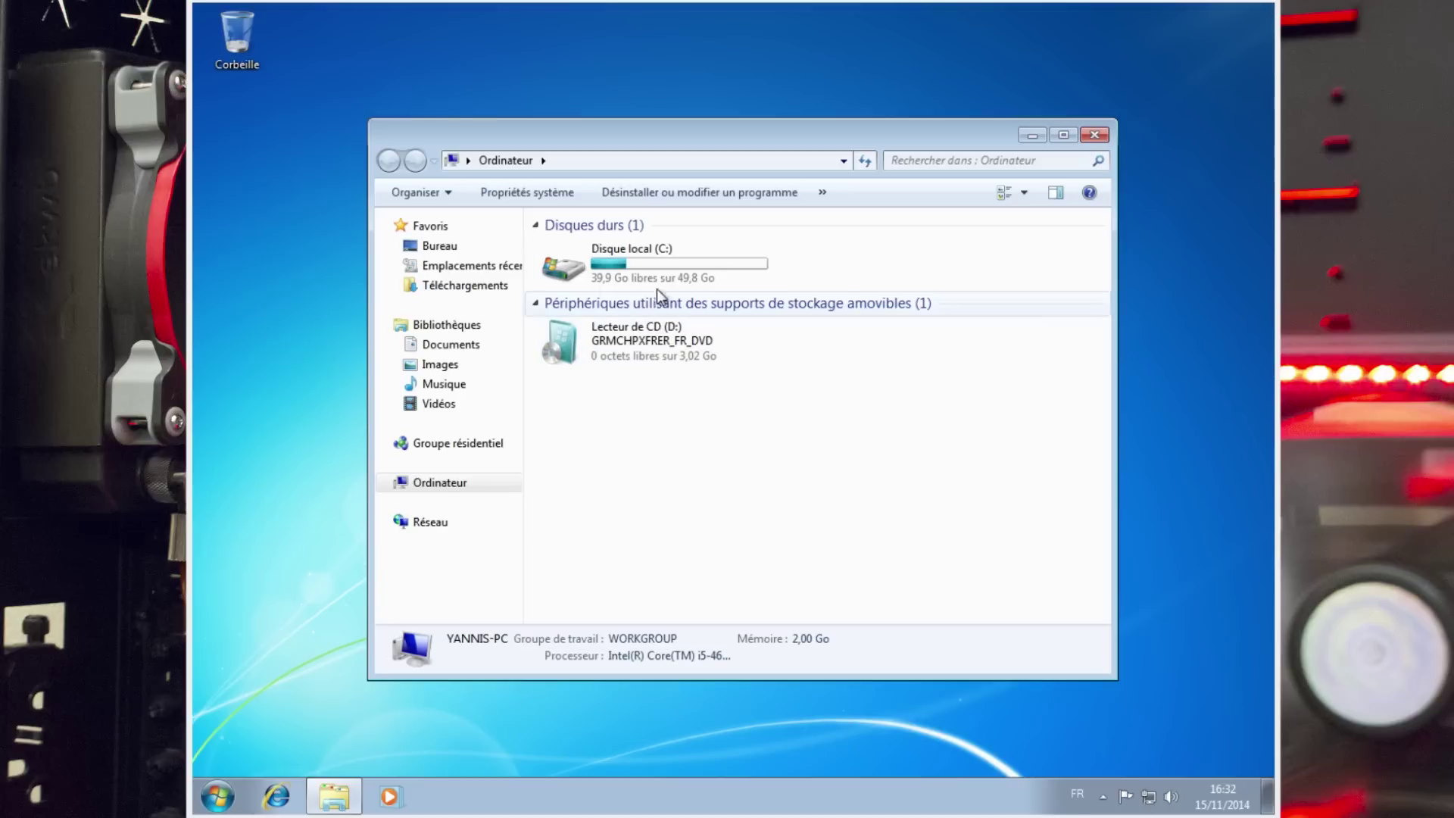
Select local disk C: in Computer, search for "partition", and open the disk partitioning tool in an enlarged window.
left_click(656, 274)
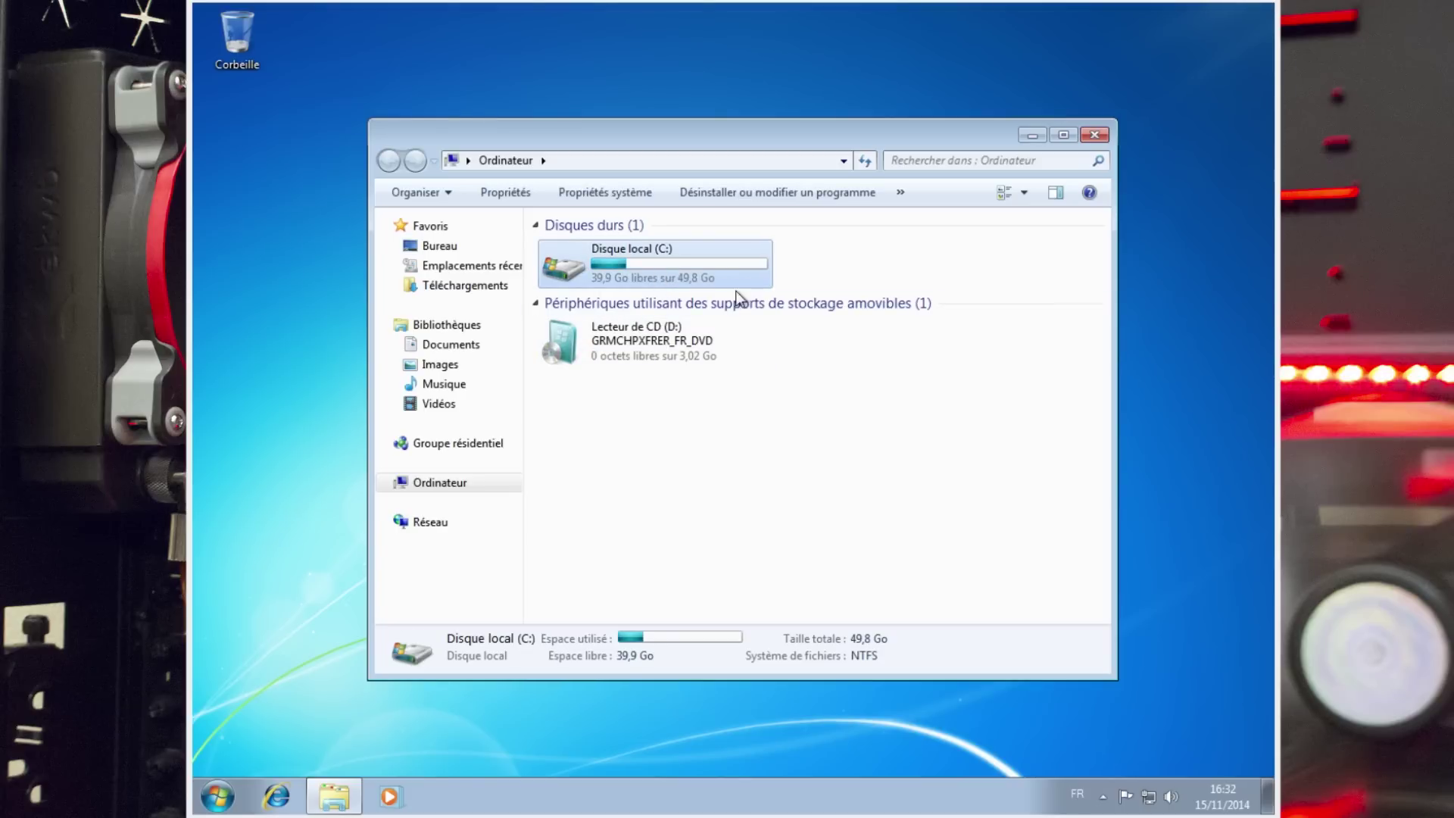
left_click(216, 804)
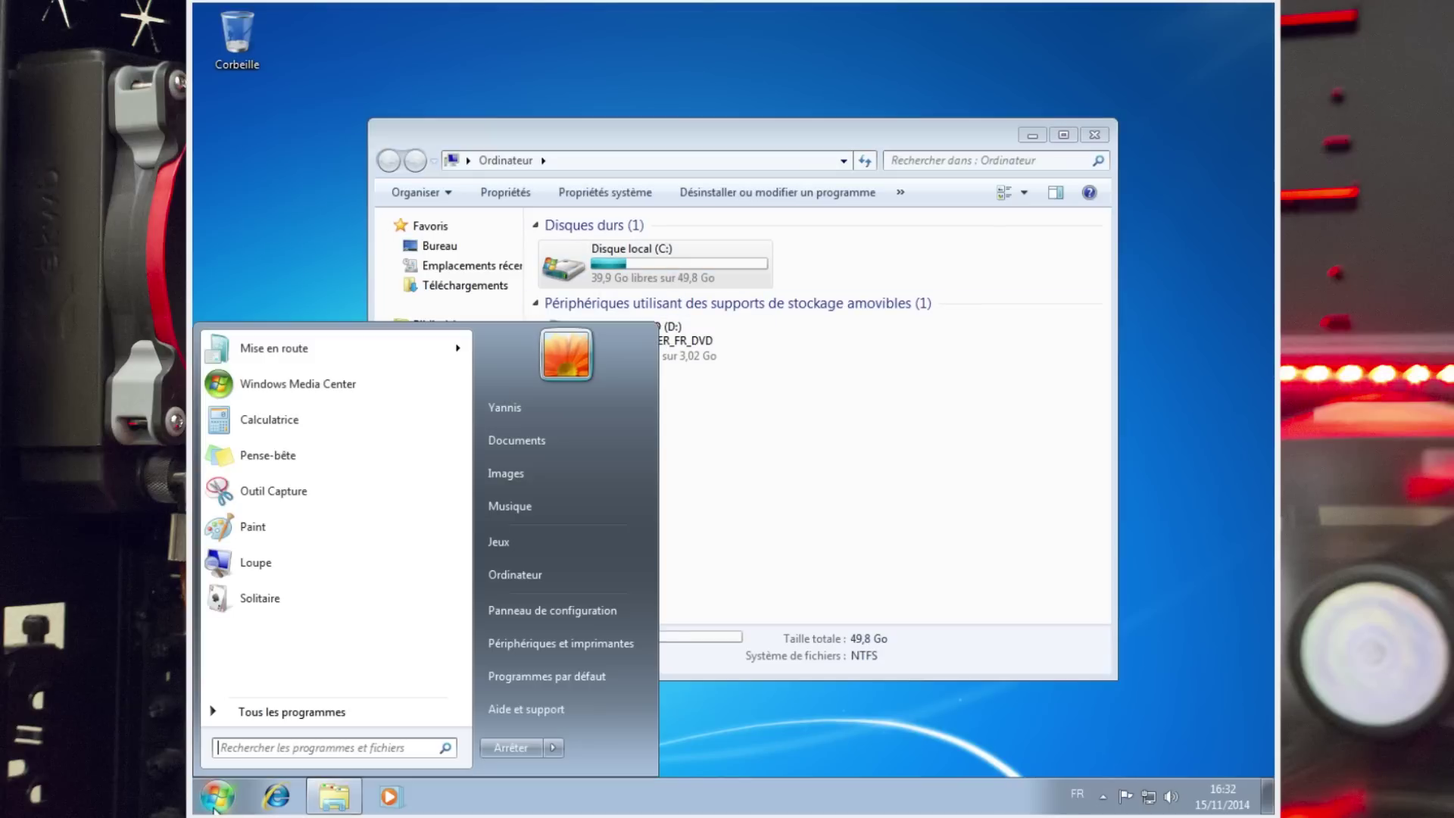
type("part")
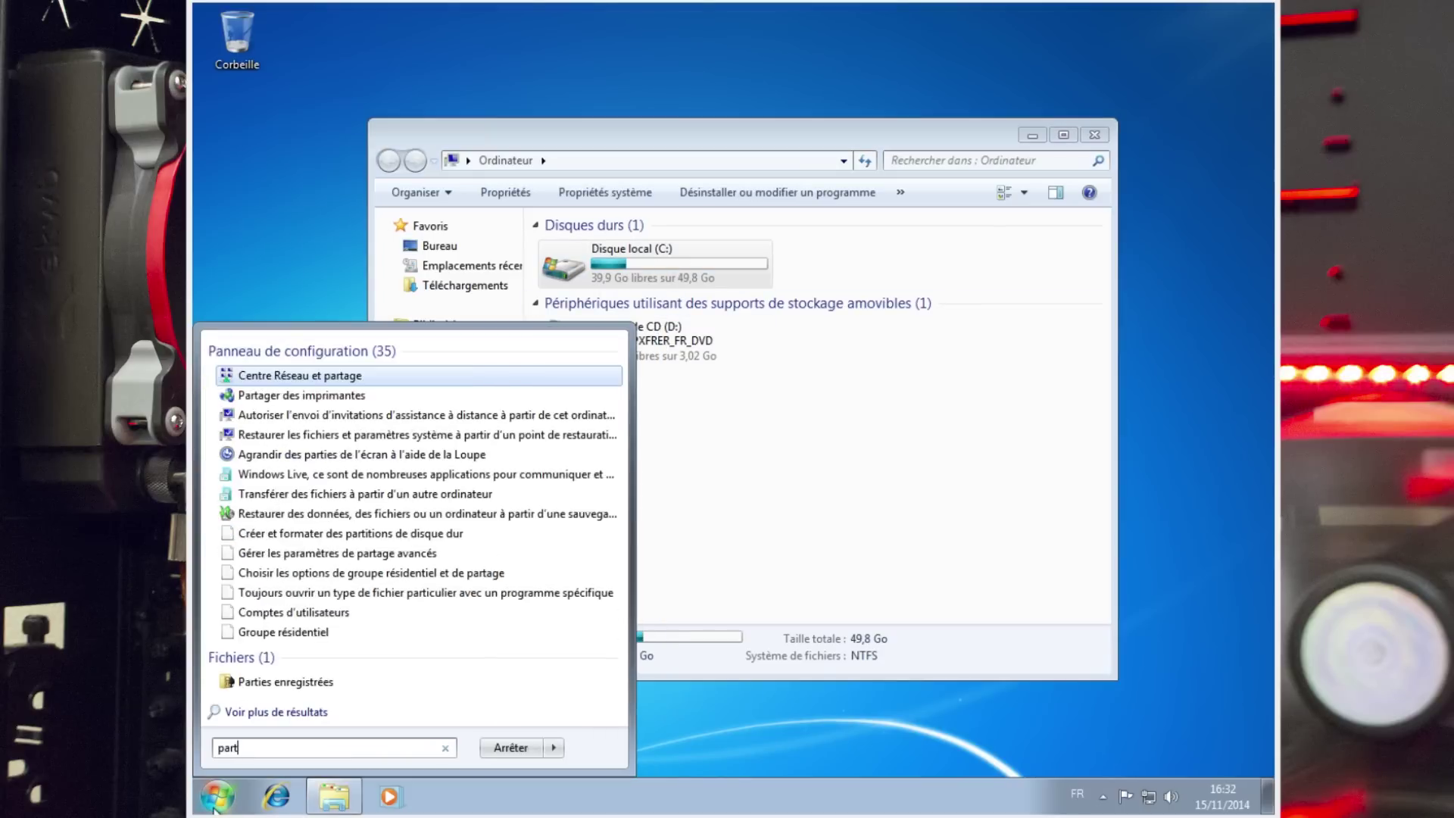
type("ition")
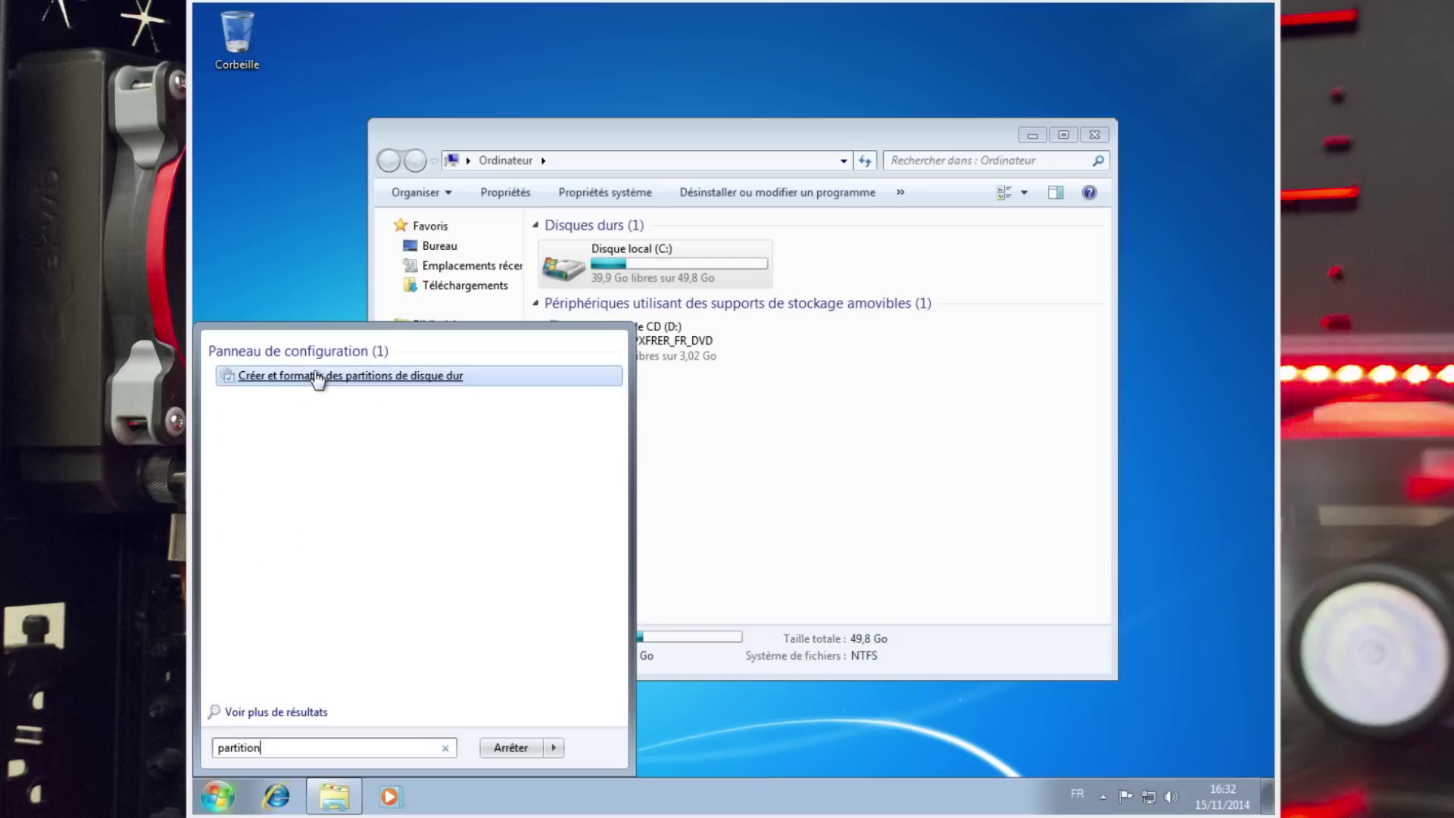
left_click(310, 376)
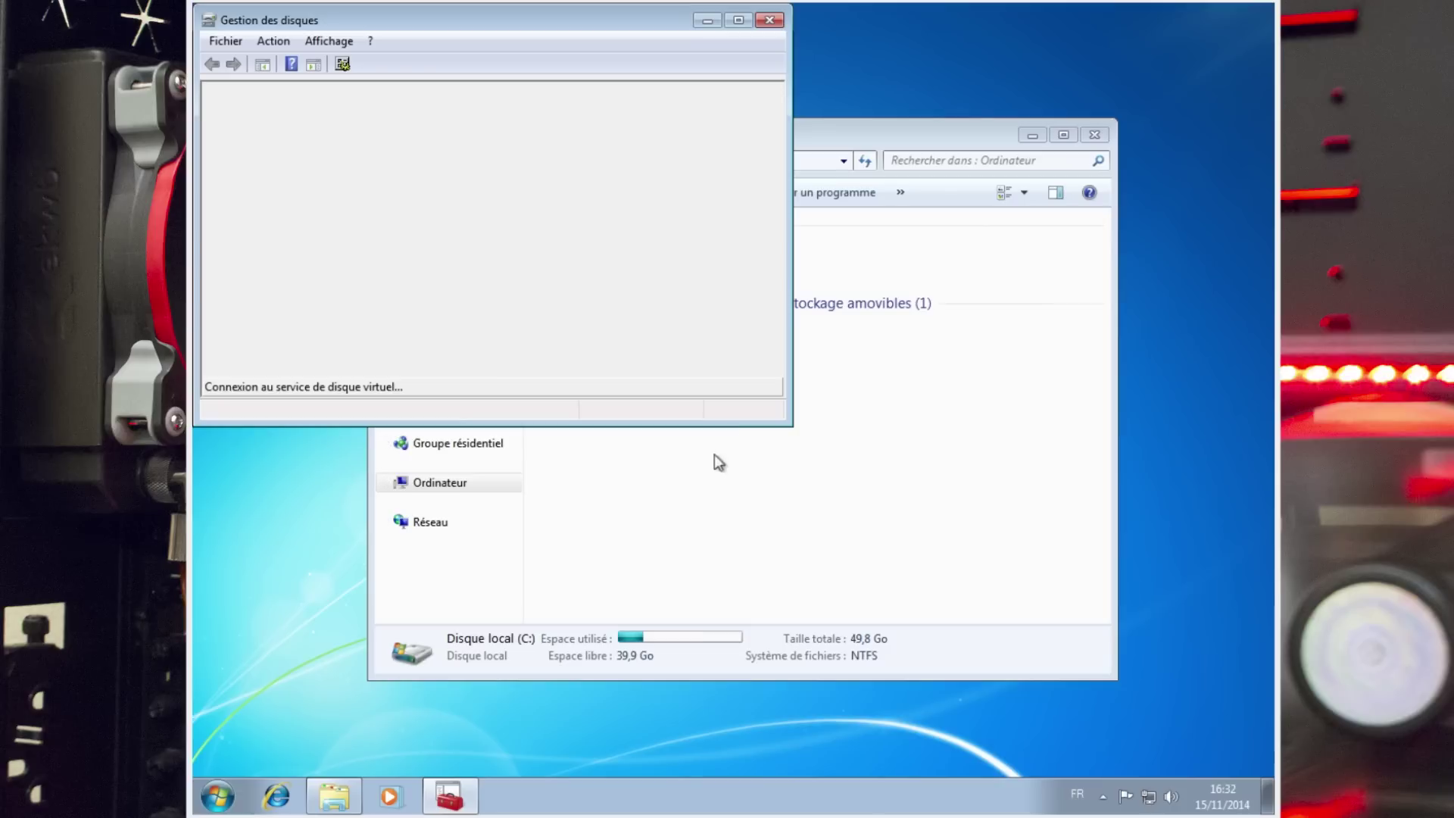
left_click_drag(783, 437, 1083, 587)
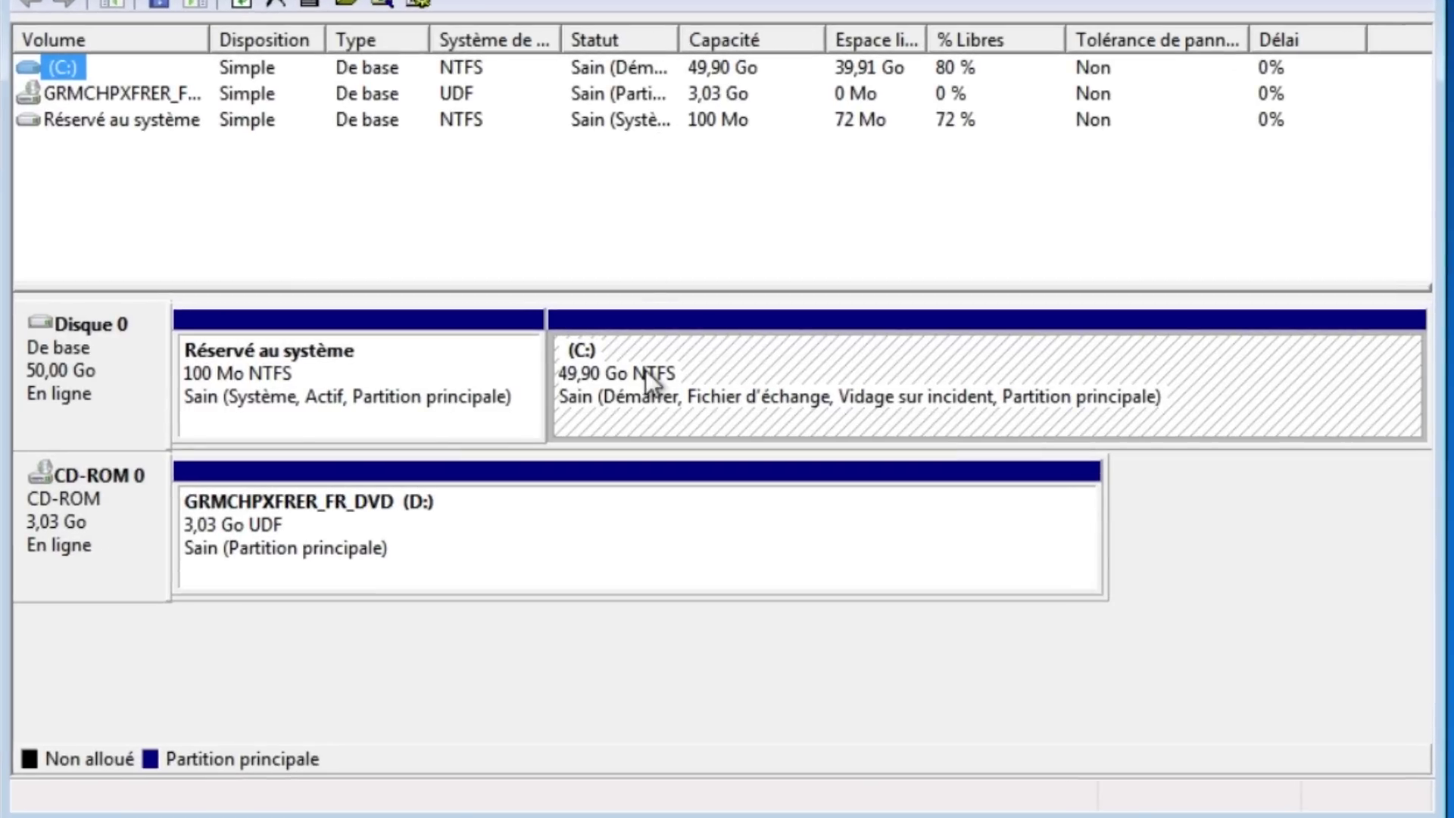
Examine the disk defragmenter from the C: volume's properties, and close it along with the properties.
right_click(645, 370)
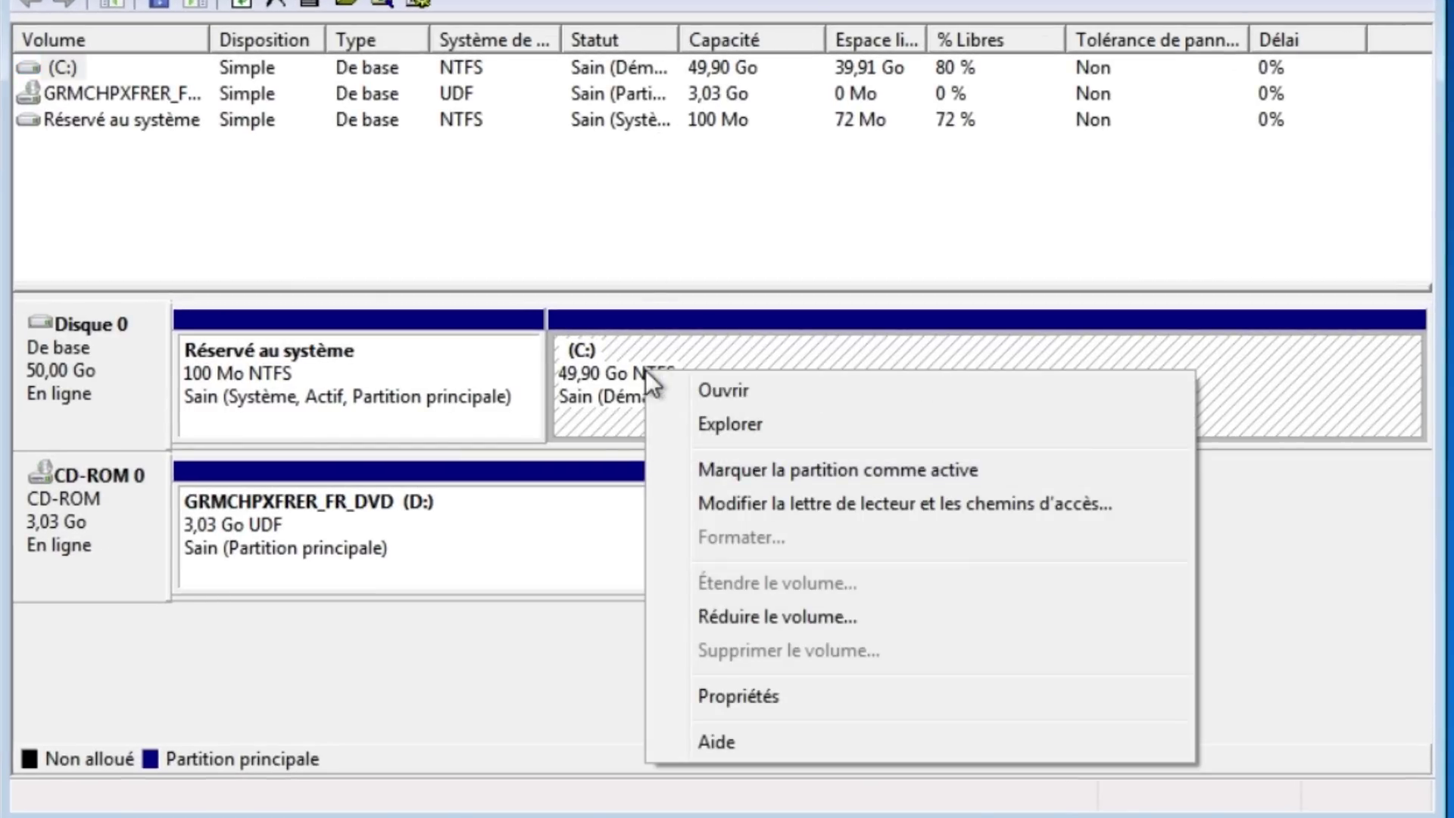
left_click(738, 697)
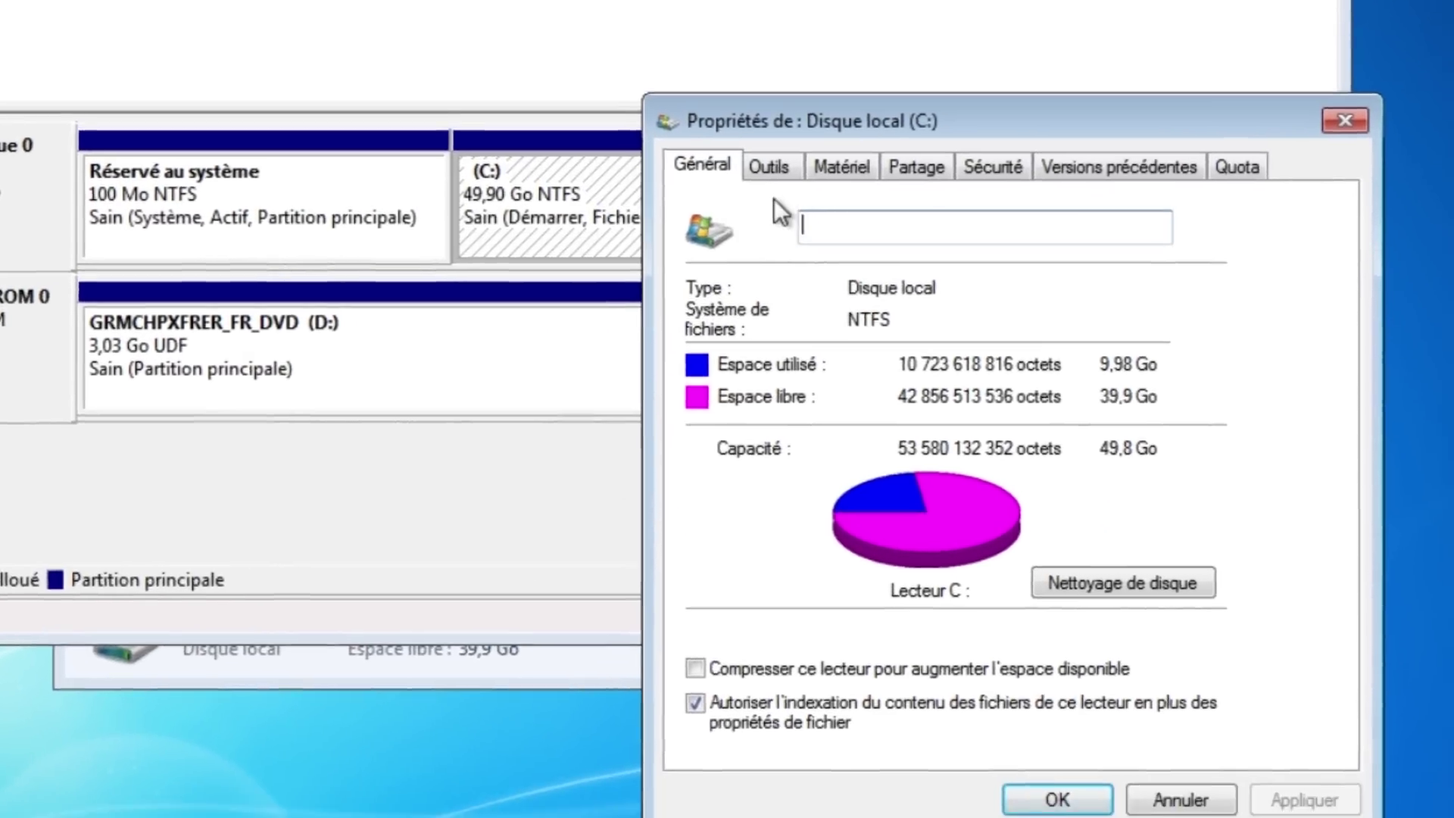
left_click(772, 172)
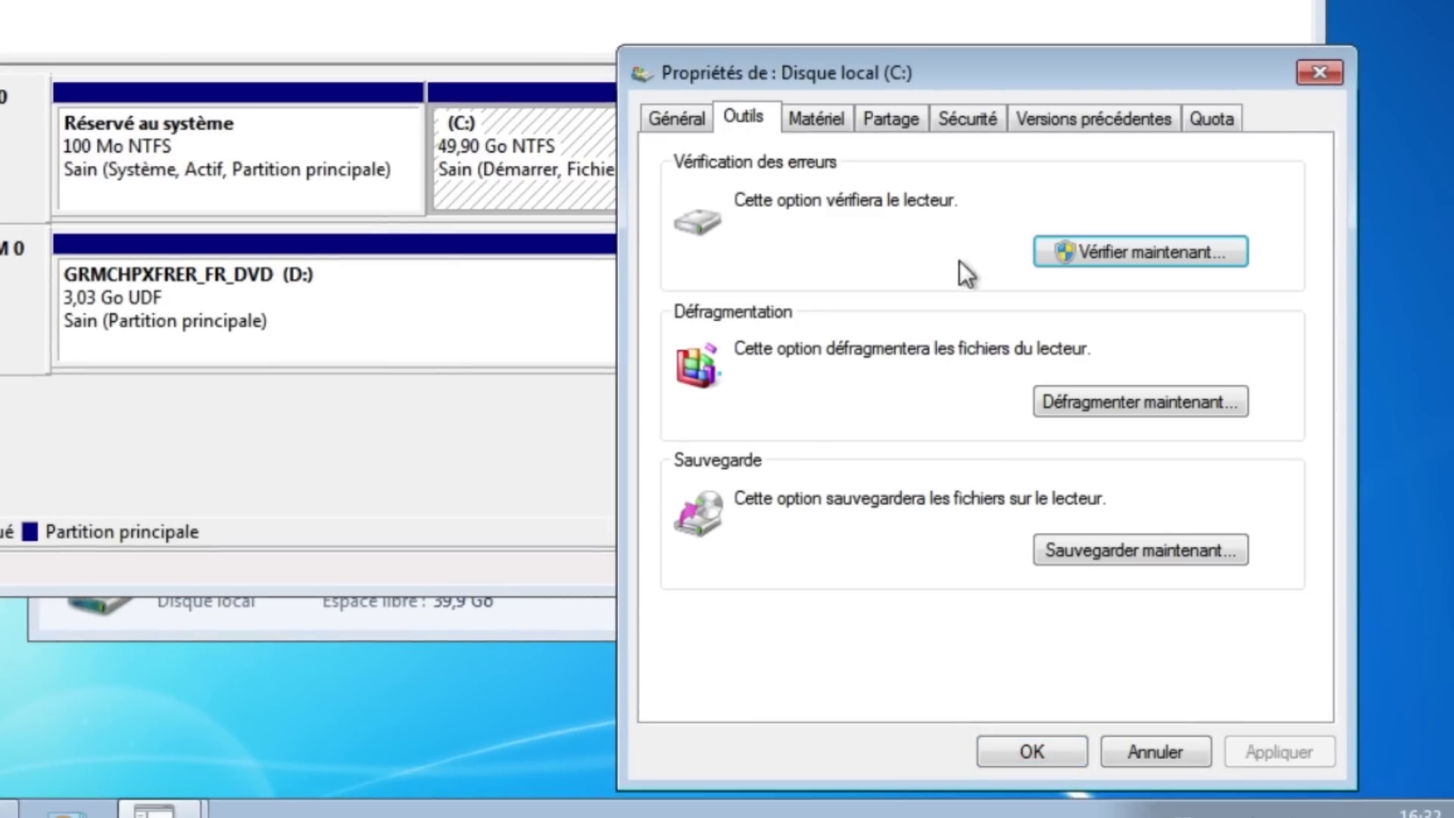
left_click(1071, 401)
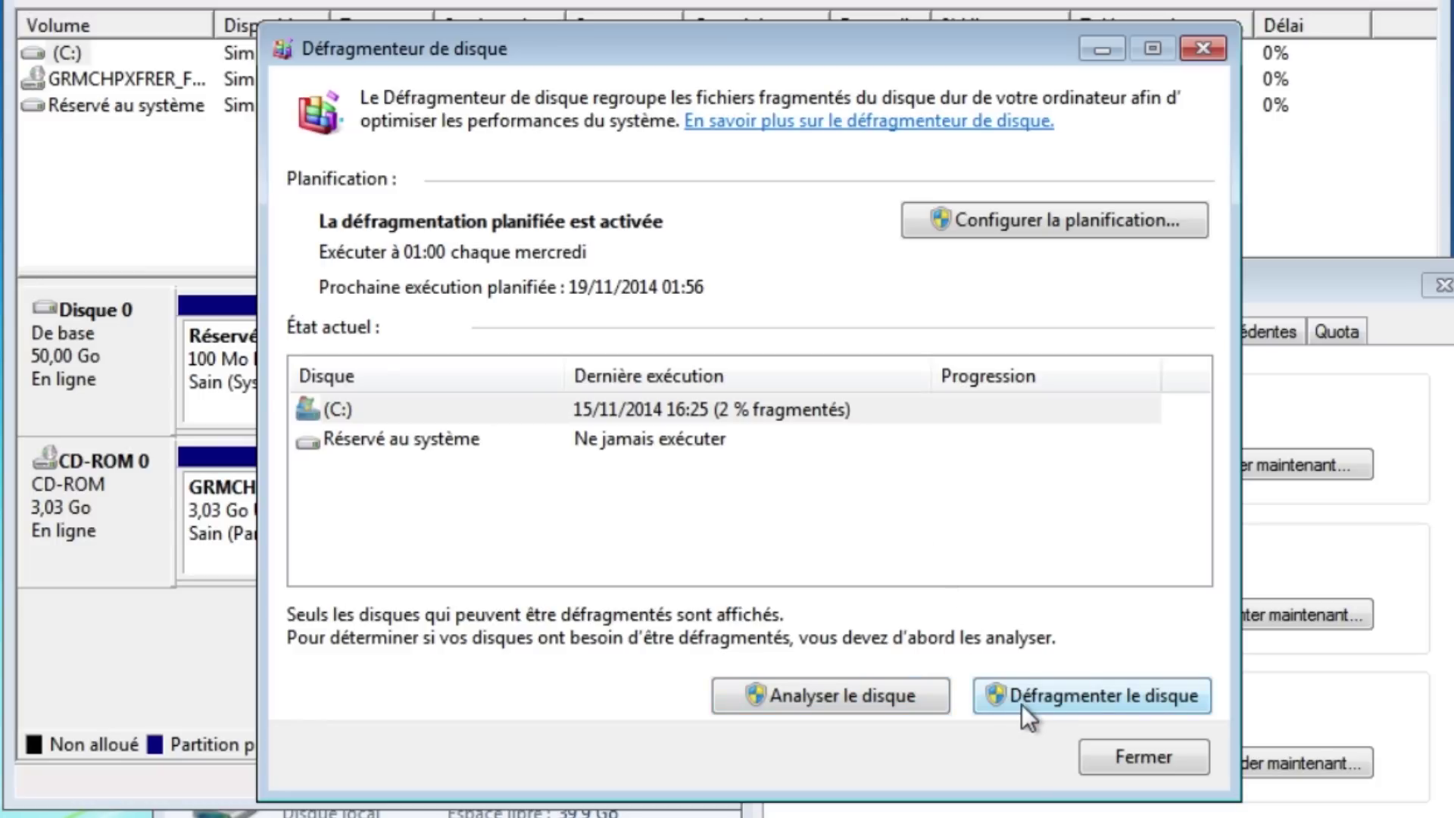
left_click(1118, 752)
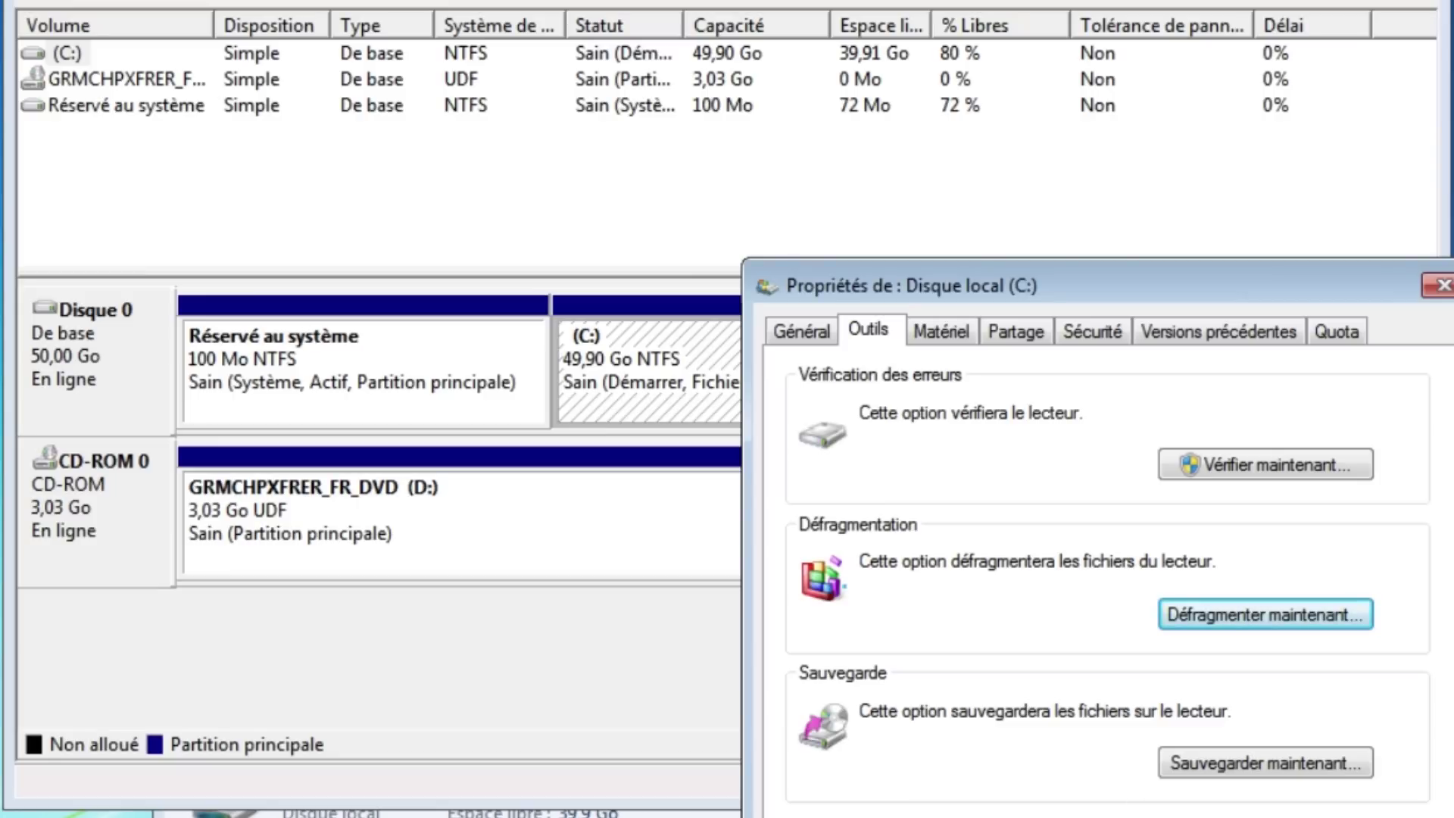
key("Escape")
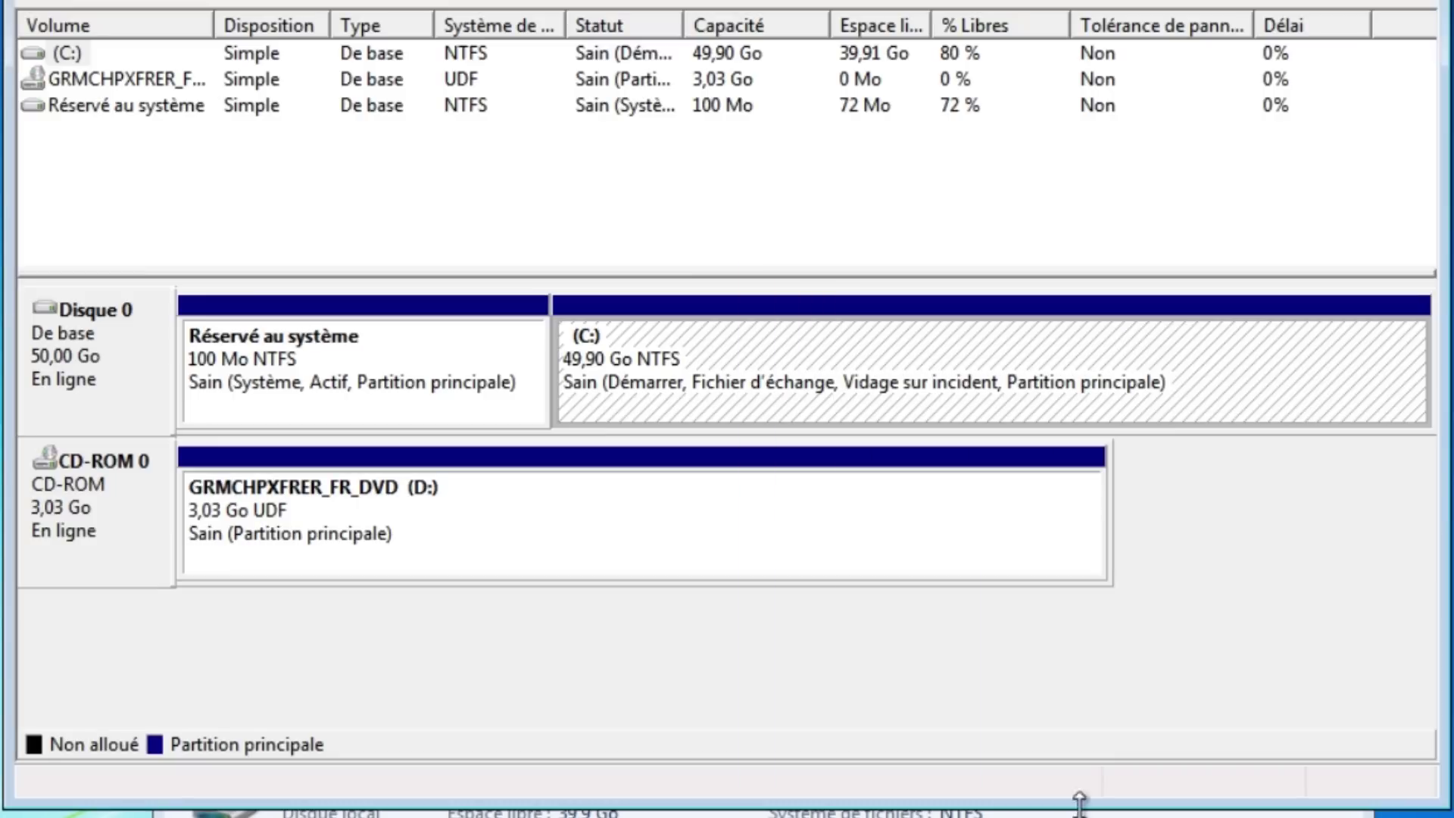
Shrink the C: volume by 24858 MB to free unallocated space on Disk 0.
right_click(784, 378)
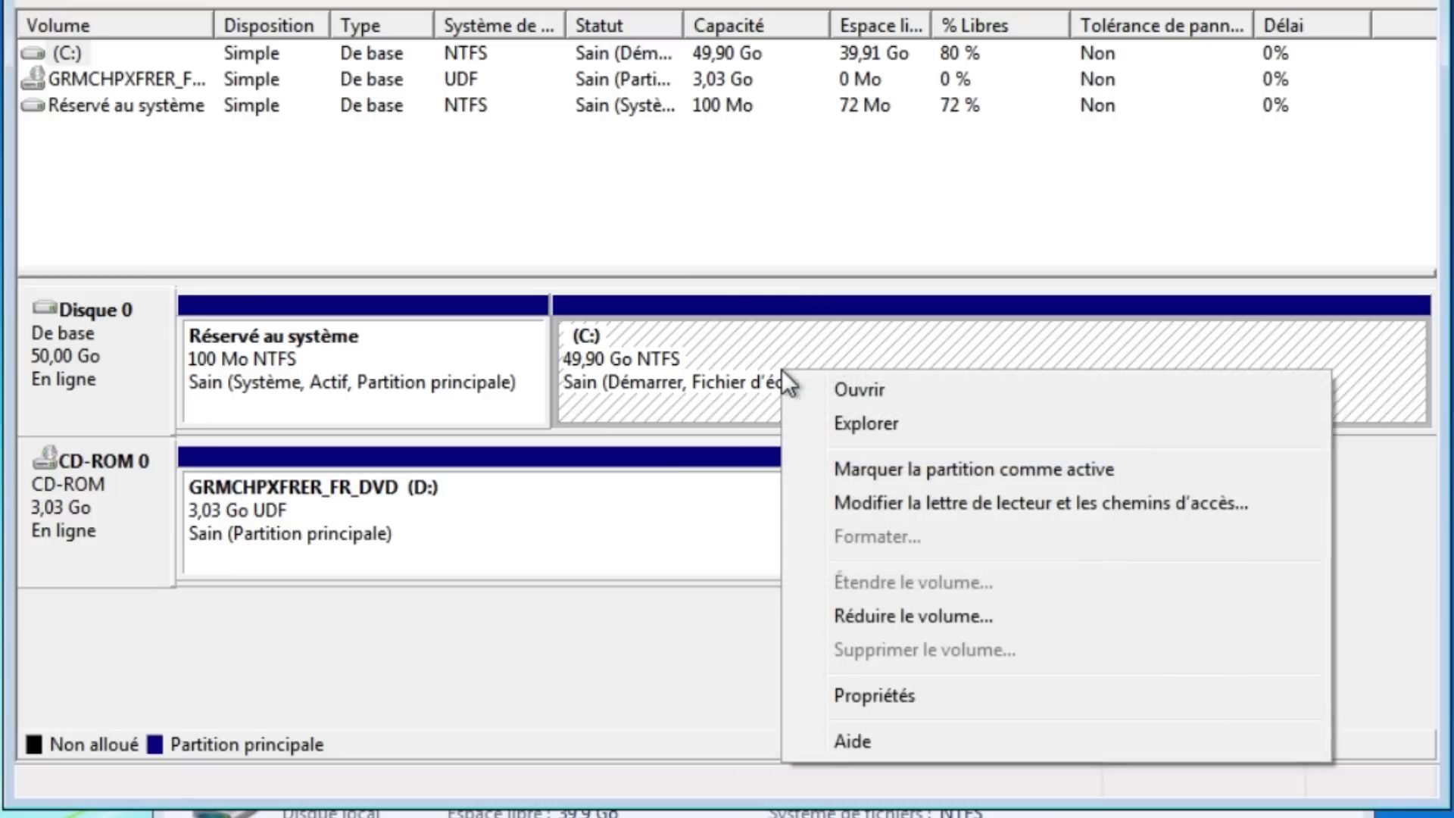
left_click(893, 616)
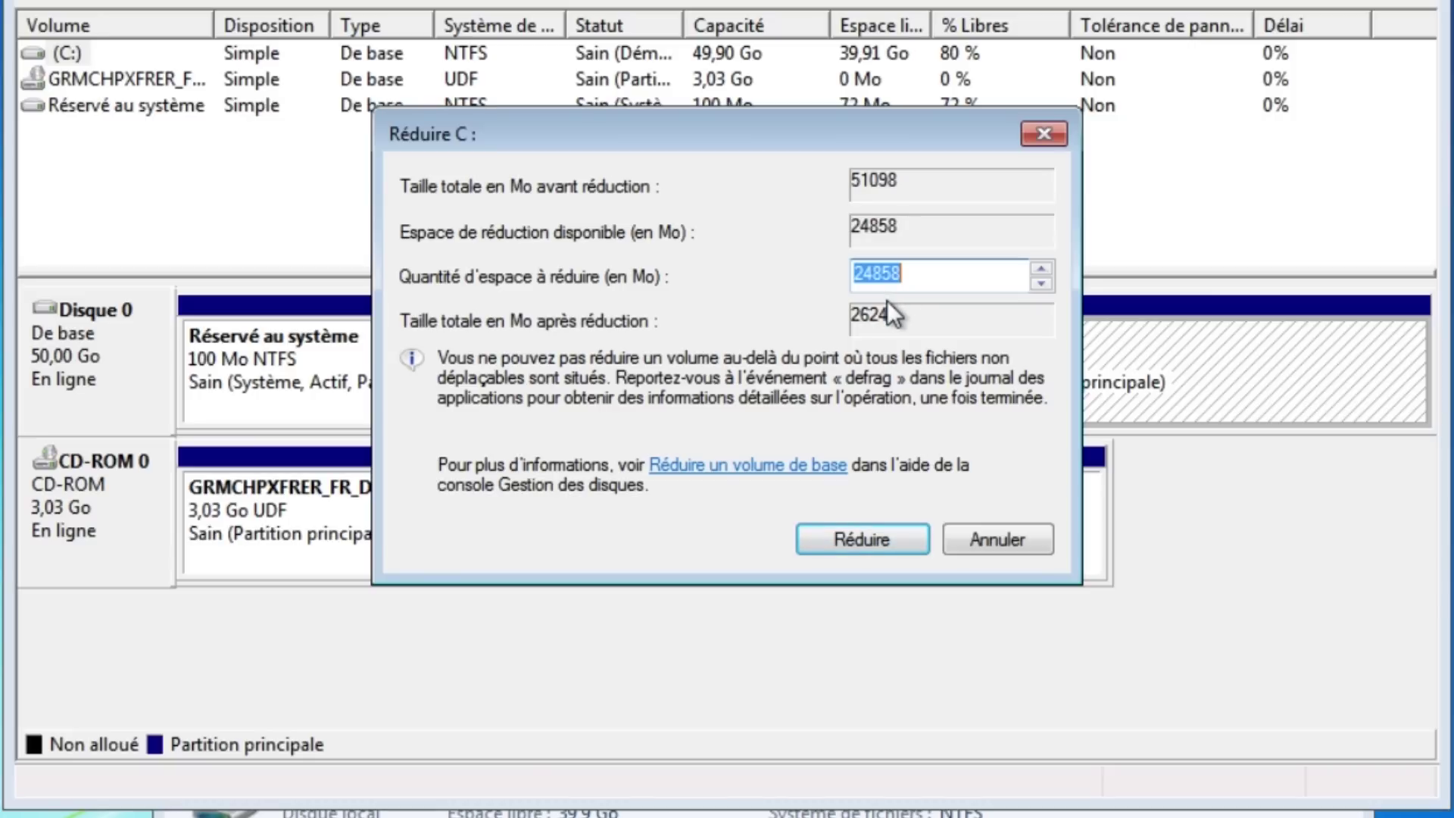
left_click(861, 539)
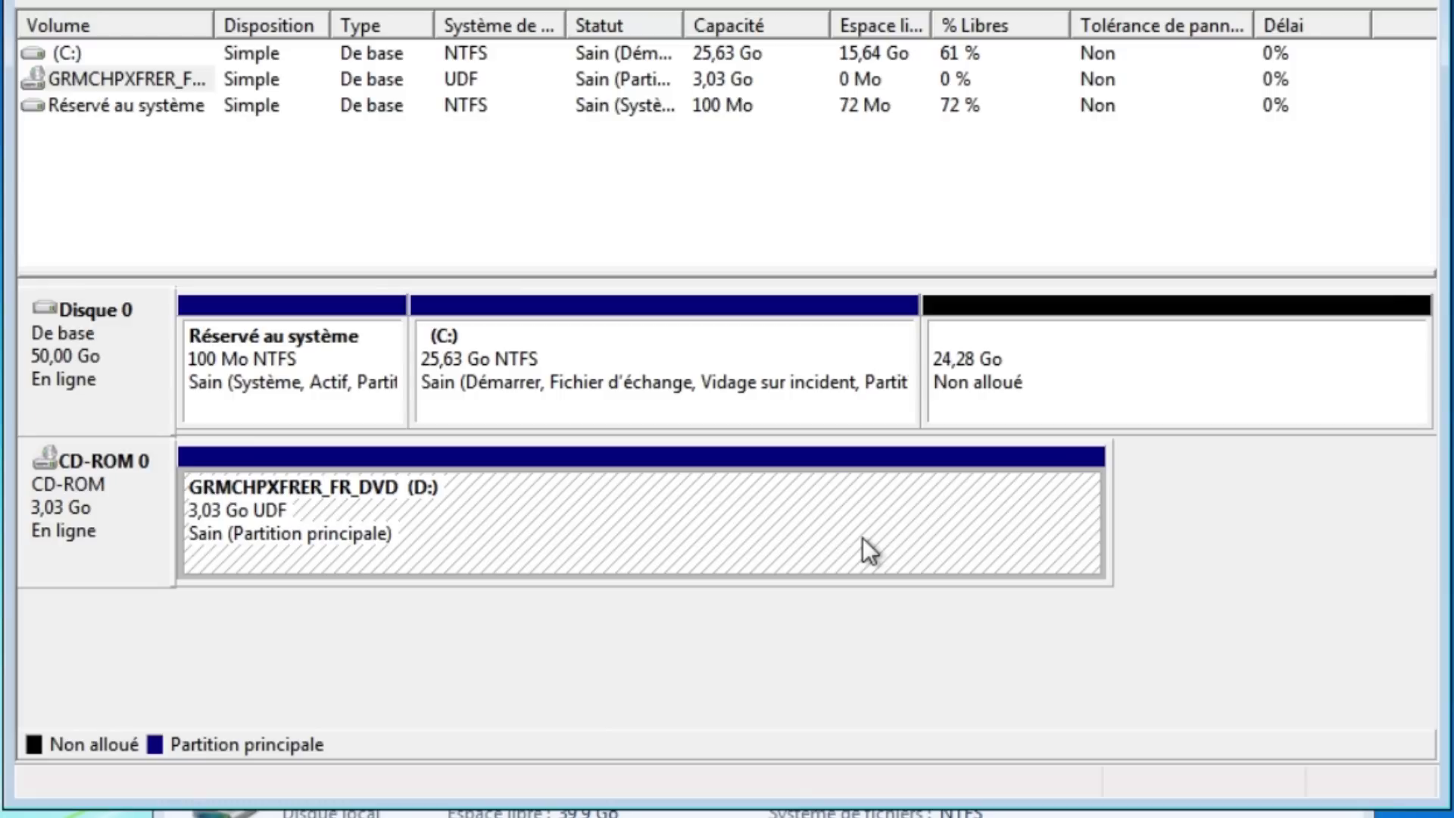
Start a new simple volume of 24857 MB in Disk 0's unallocated space and assign it drive letter E.
left_click(962, 380)
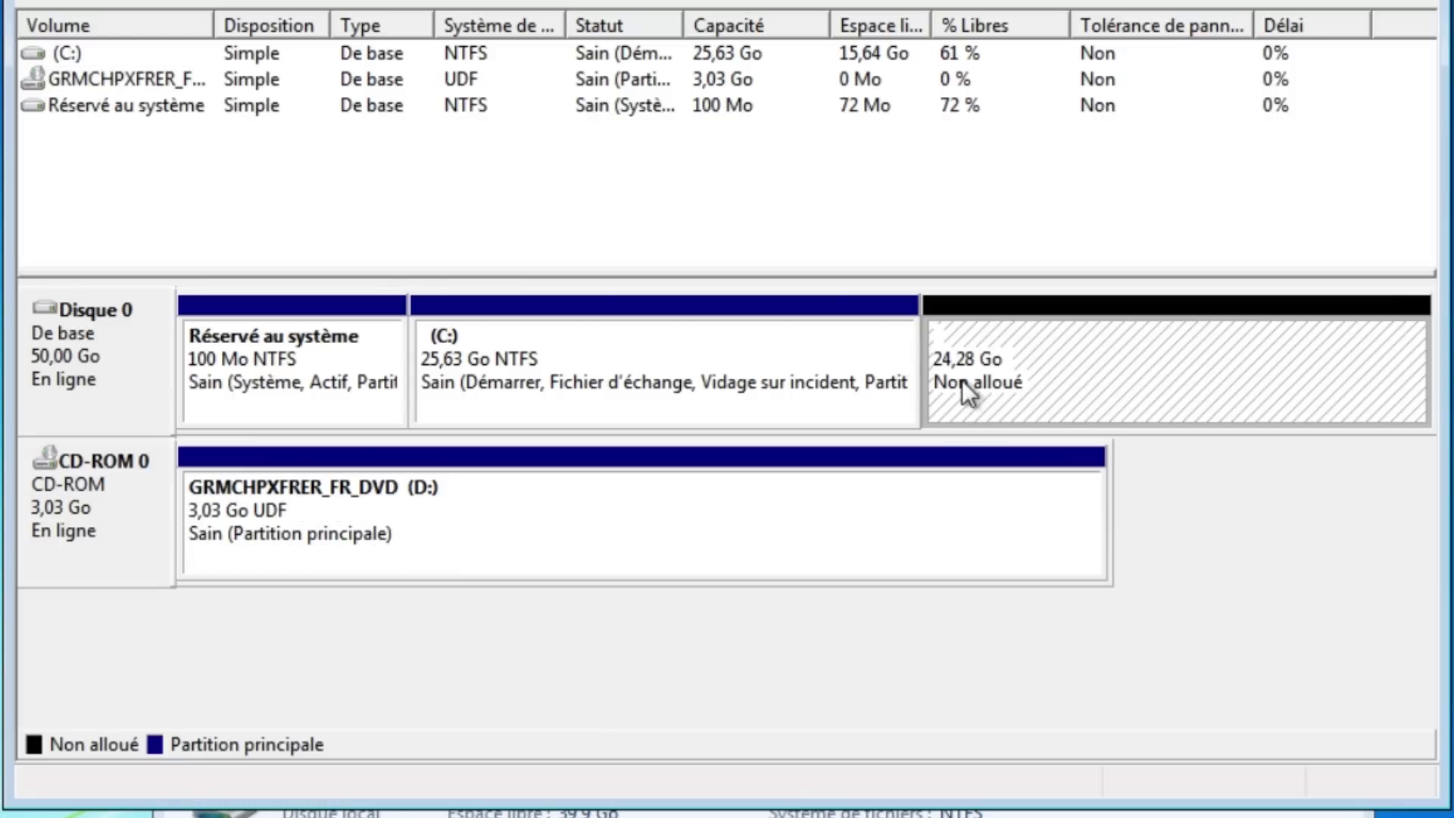
right_click(1034, 386)
left_click(1142, 409)
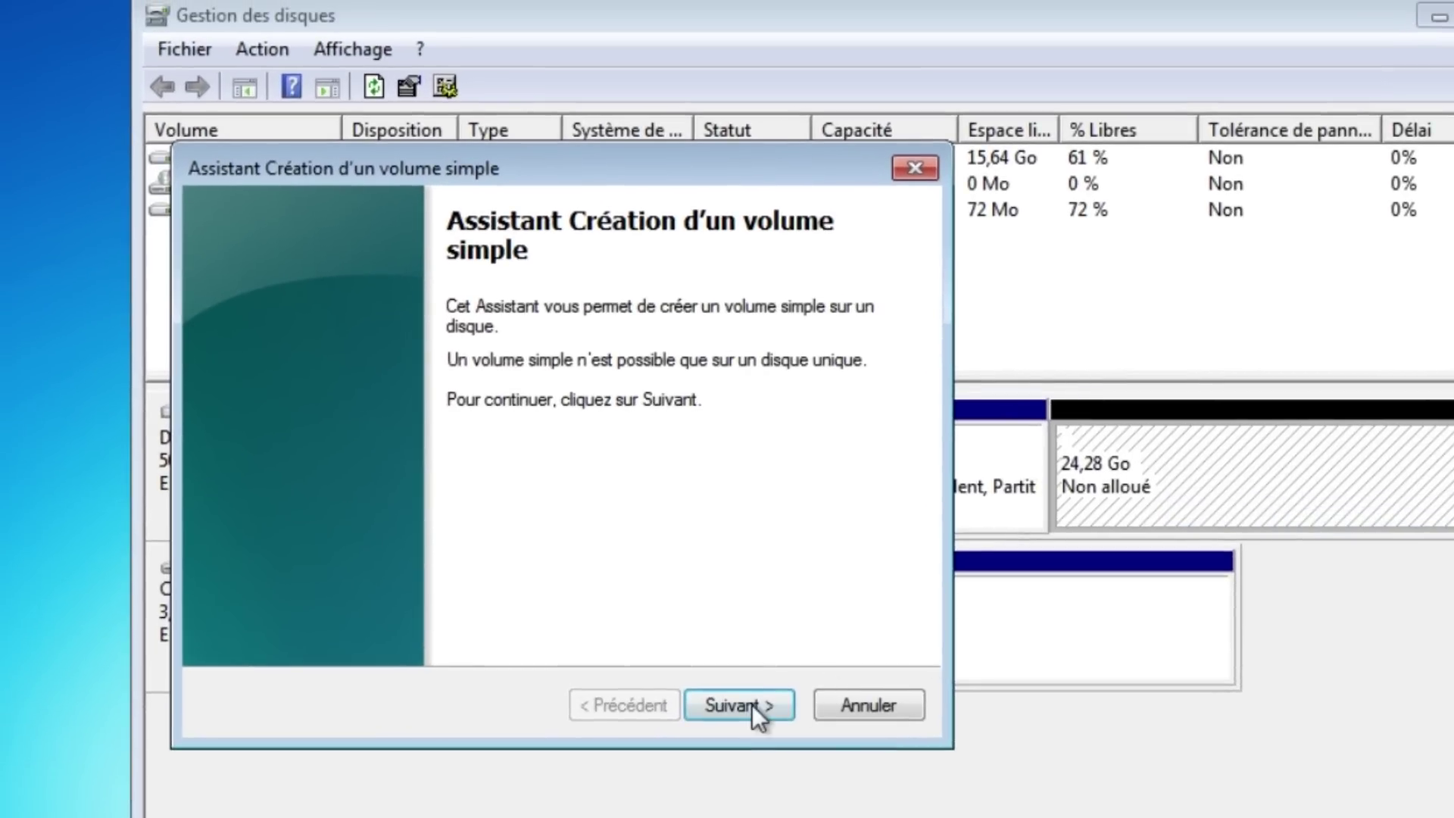
left_click(752, 704)
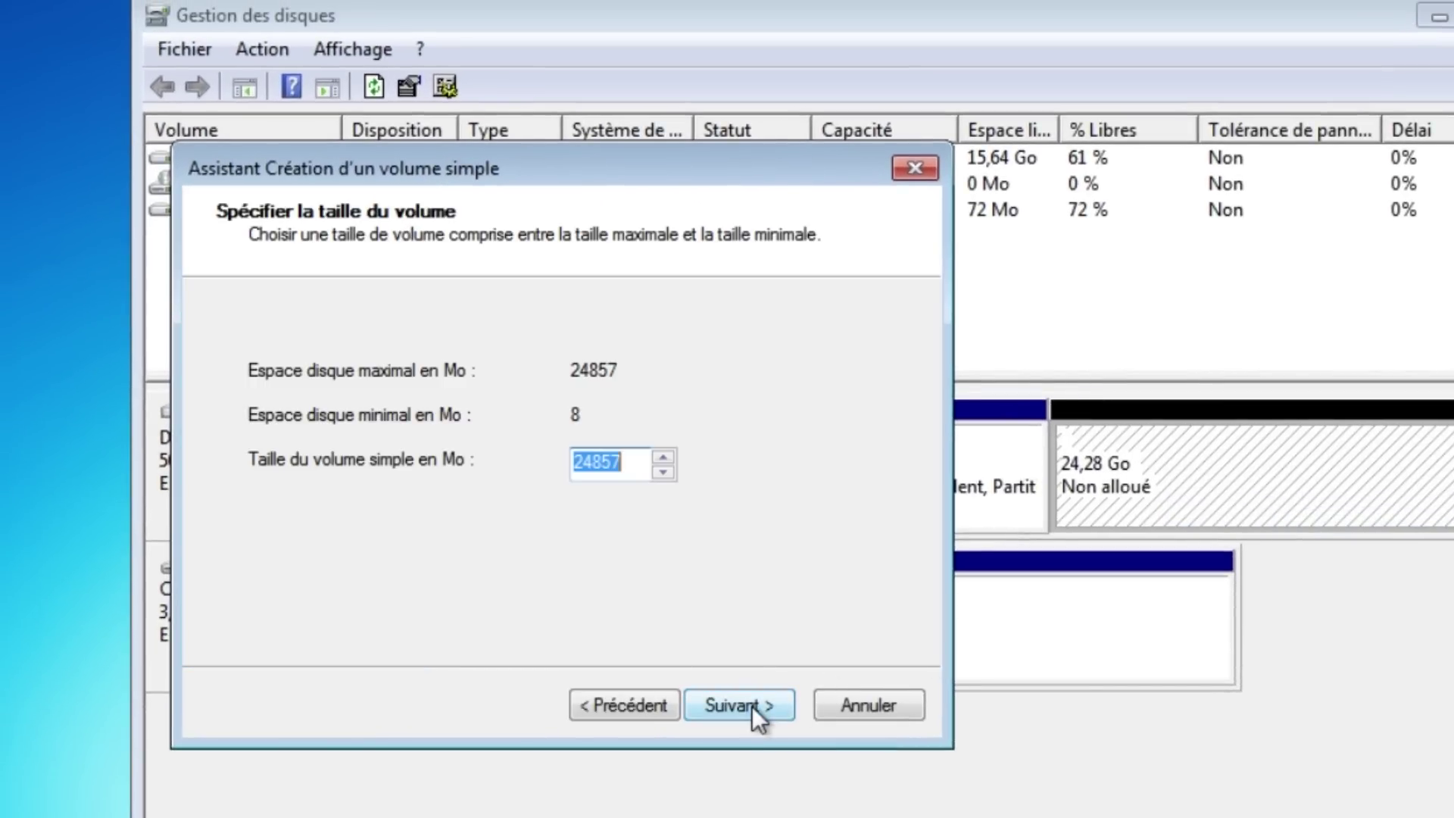
left_click(752, 705)
left_click(704, 372)
left_click(707, 375)
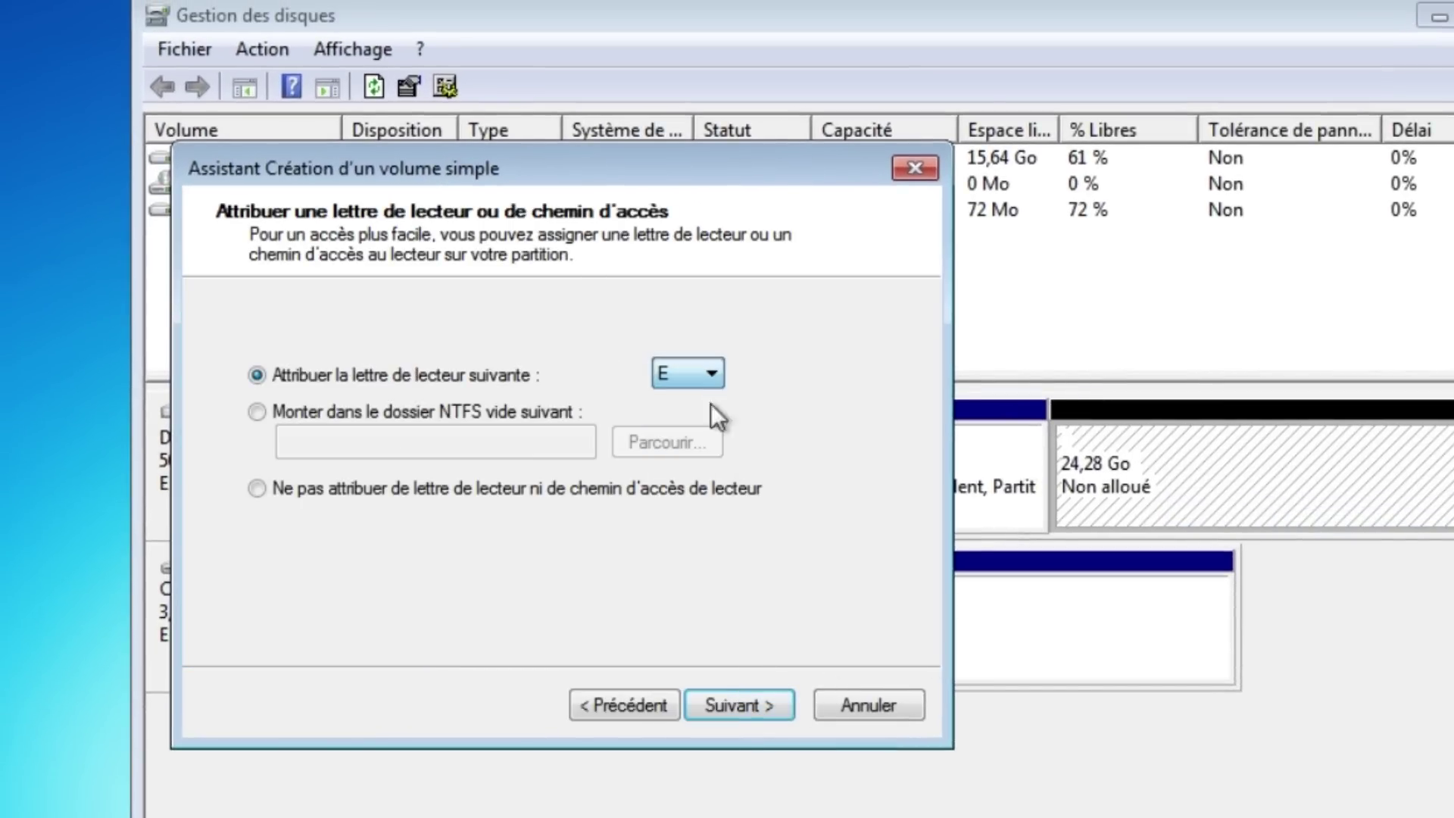
left_click(733, 705)
Name the volume Données, keep NTFS with quick formatting, review the chosen parameters, and complete the volume creation.
left_click_drag(655, 530, 360, 527)
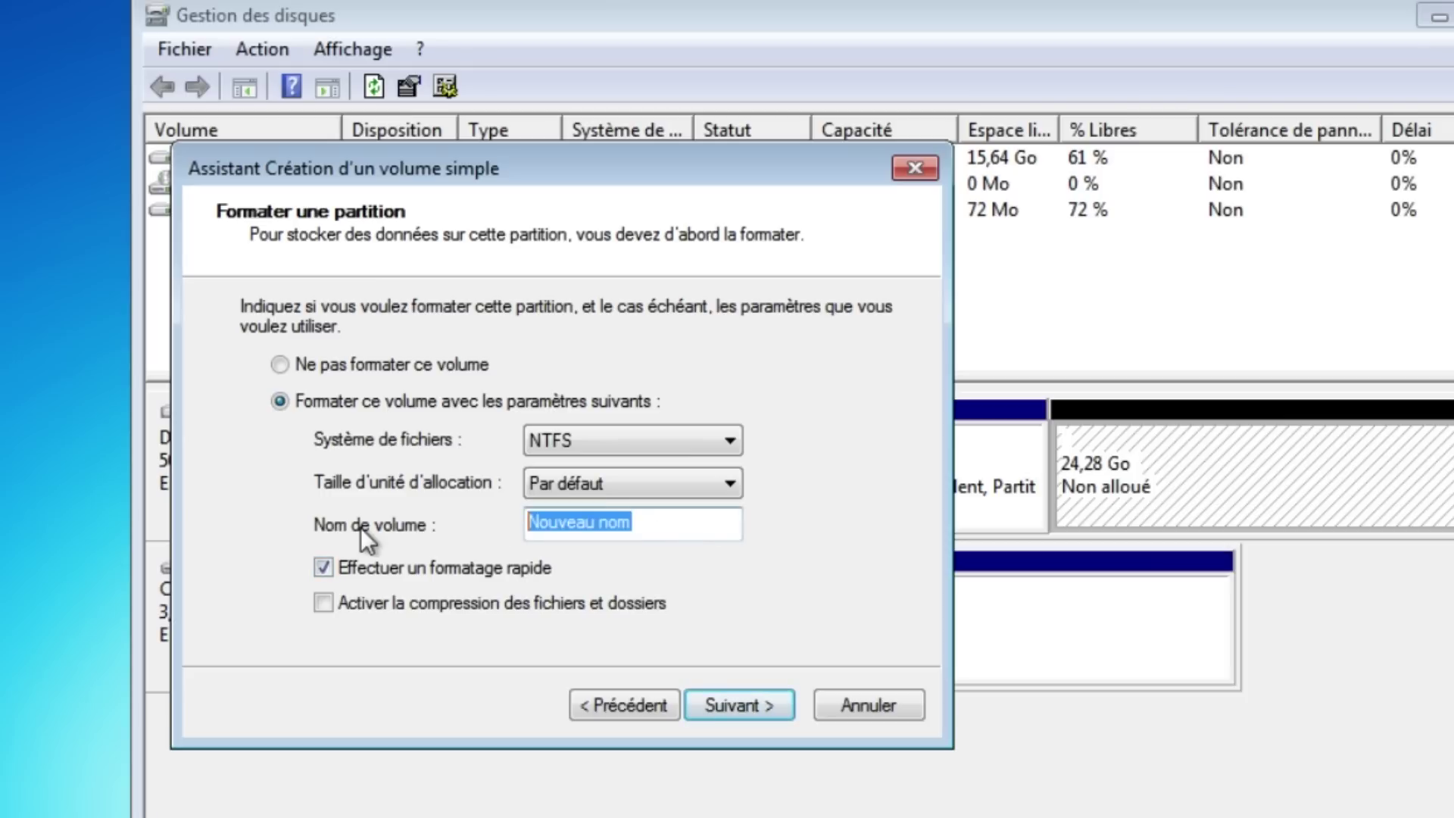
type("Données")
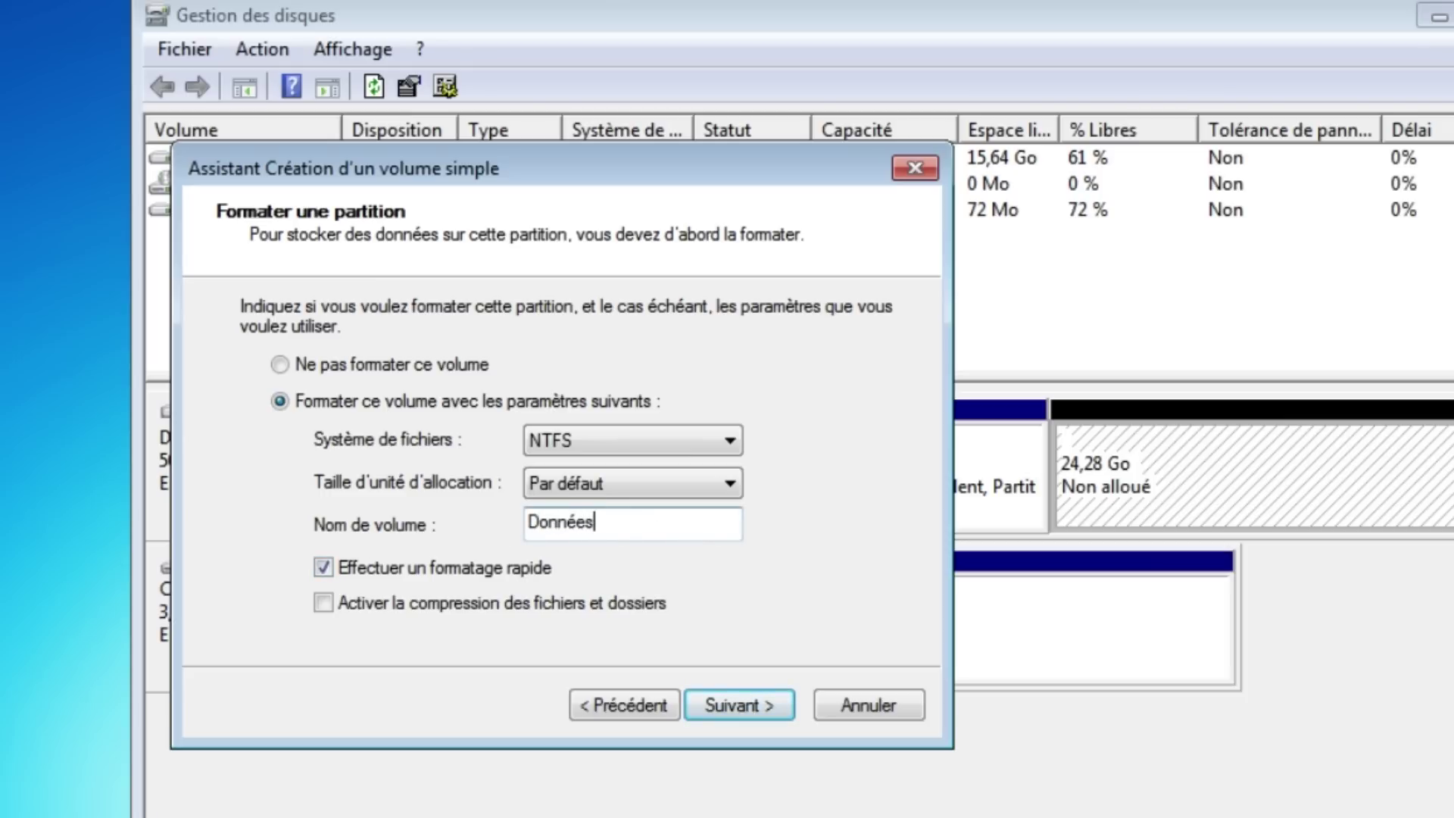
left_click(736, 706)
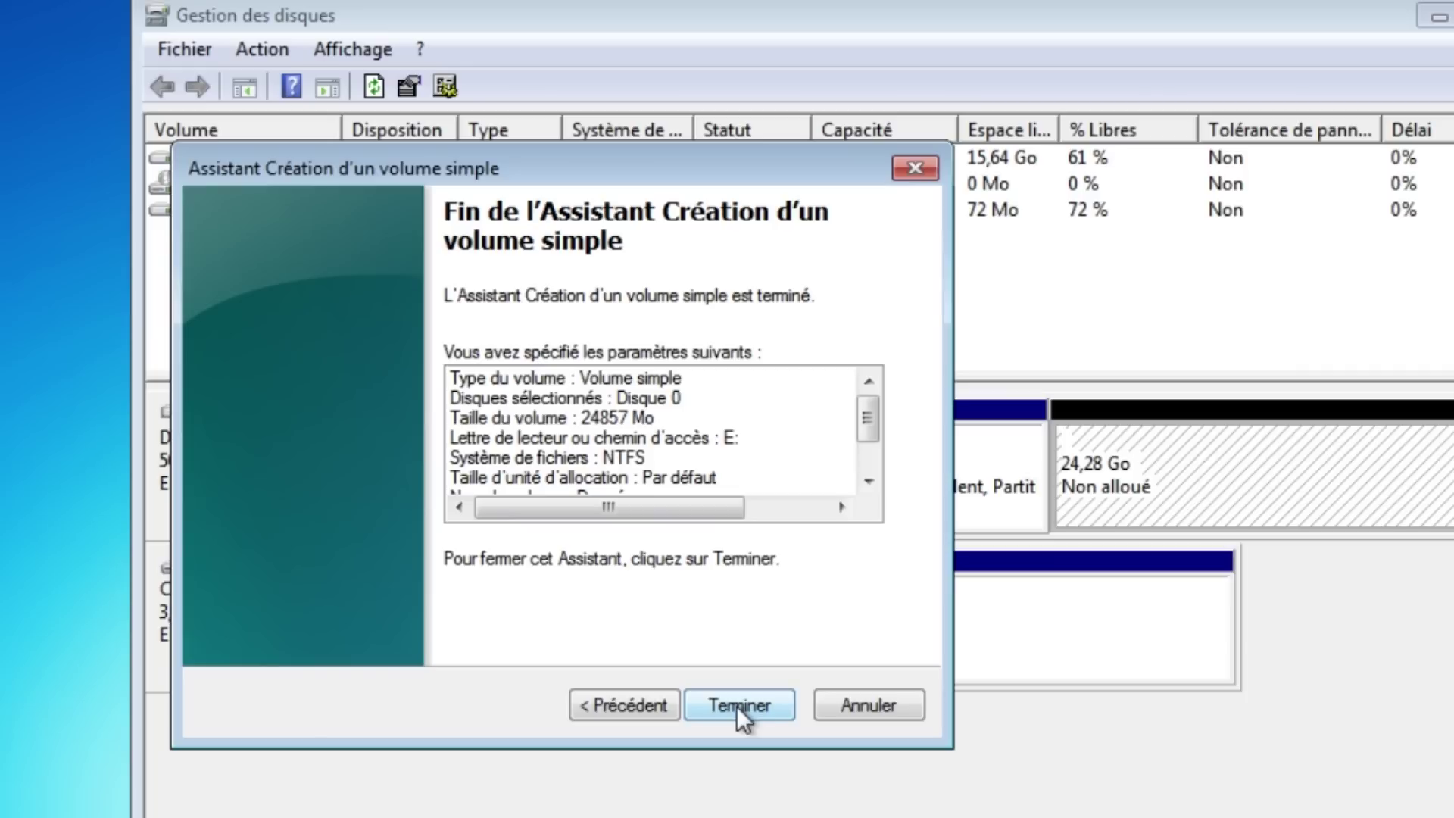
left_click_drag(869, 421, 871, 446)
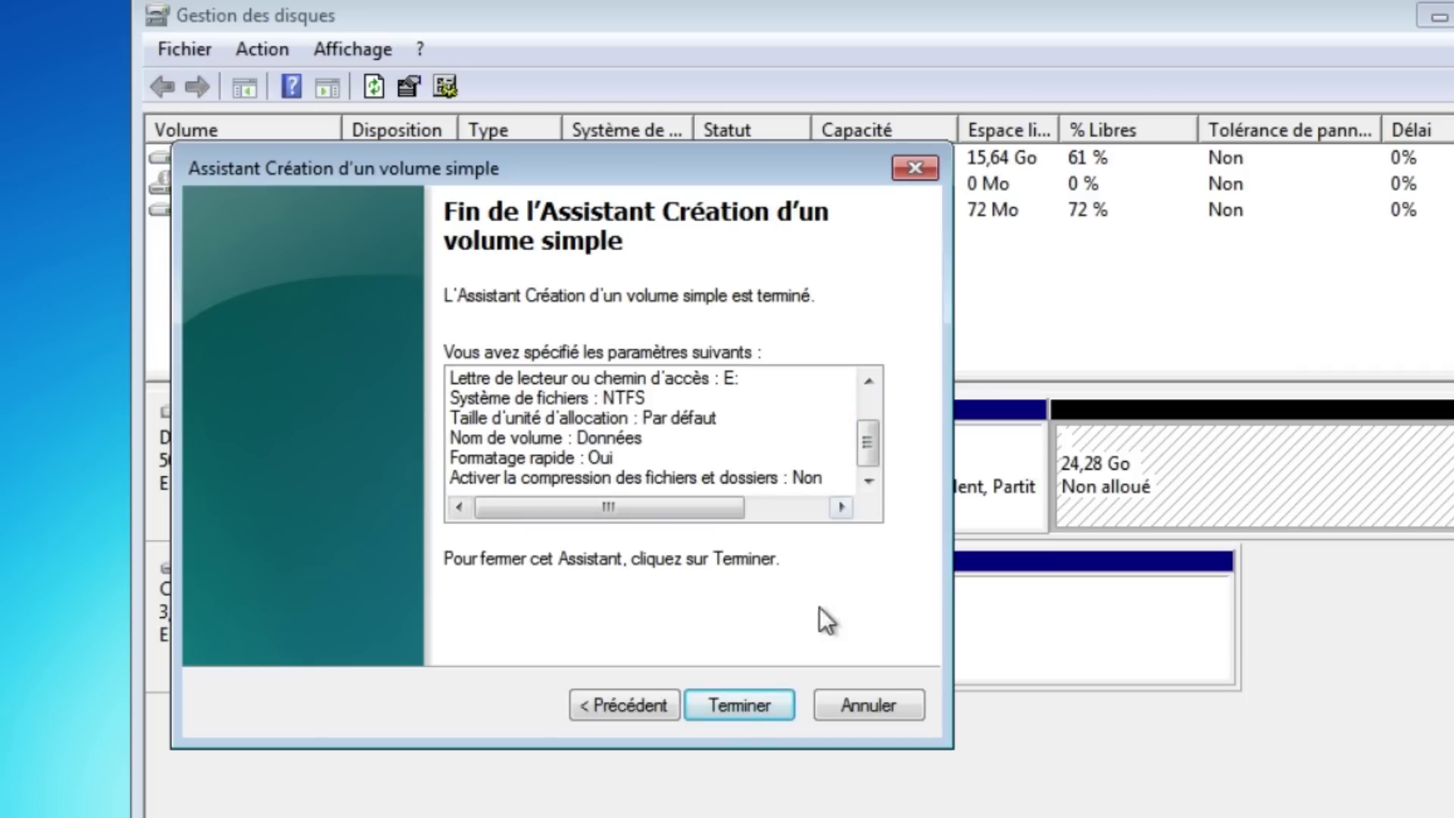
left_click(765, 703)
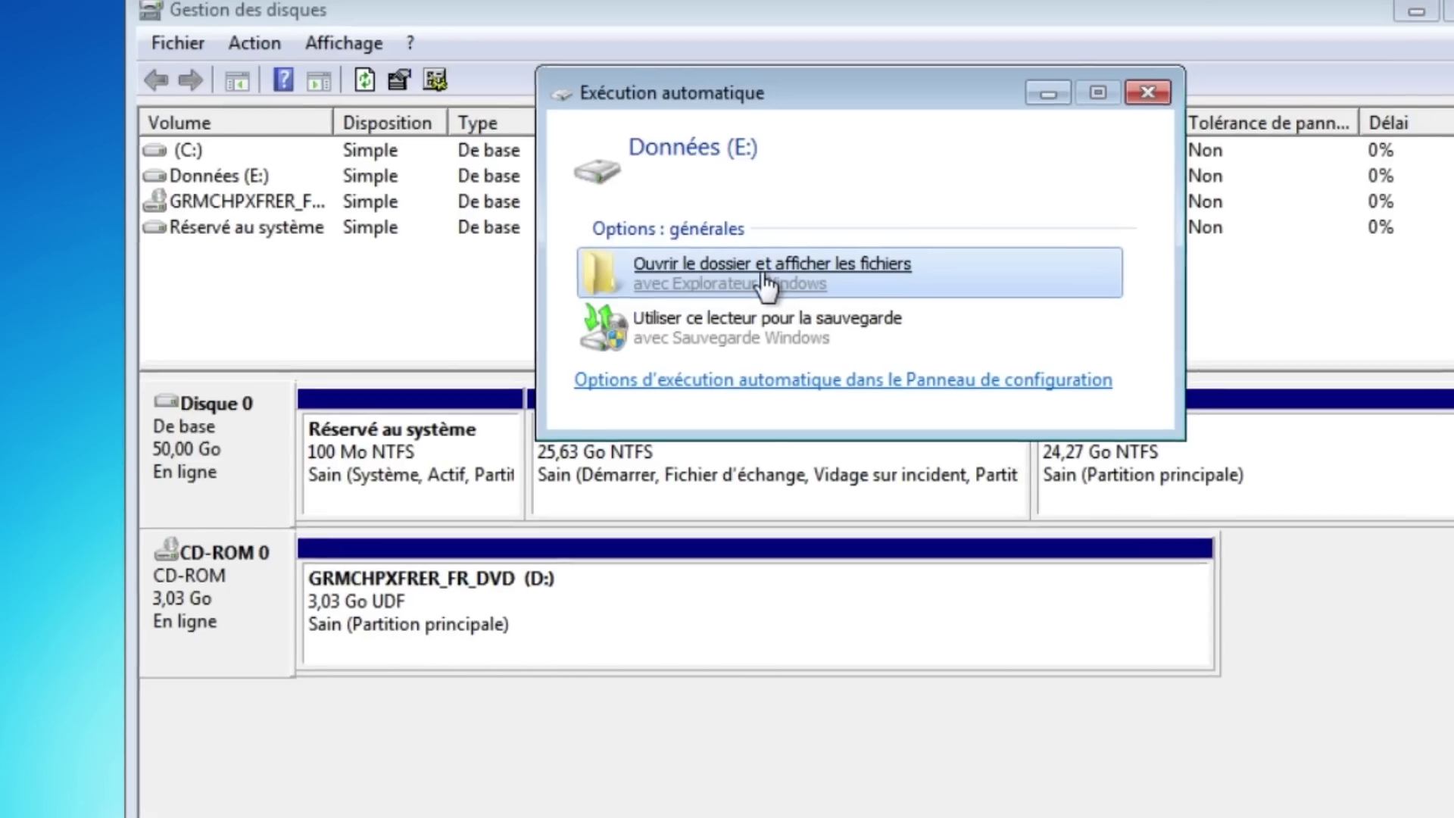
View the Données (E:) volume's files, close that window, and open the user's personal folder from Computer.
left_click(779, 294)
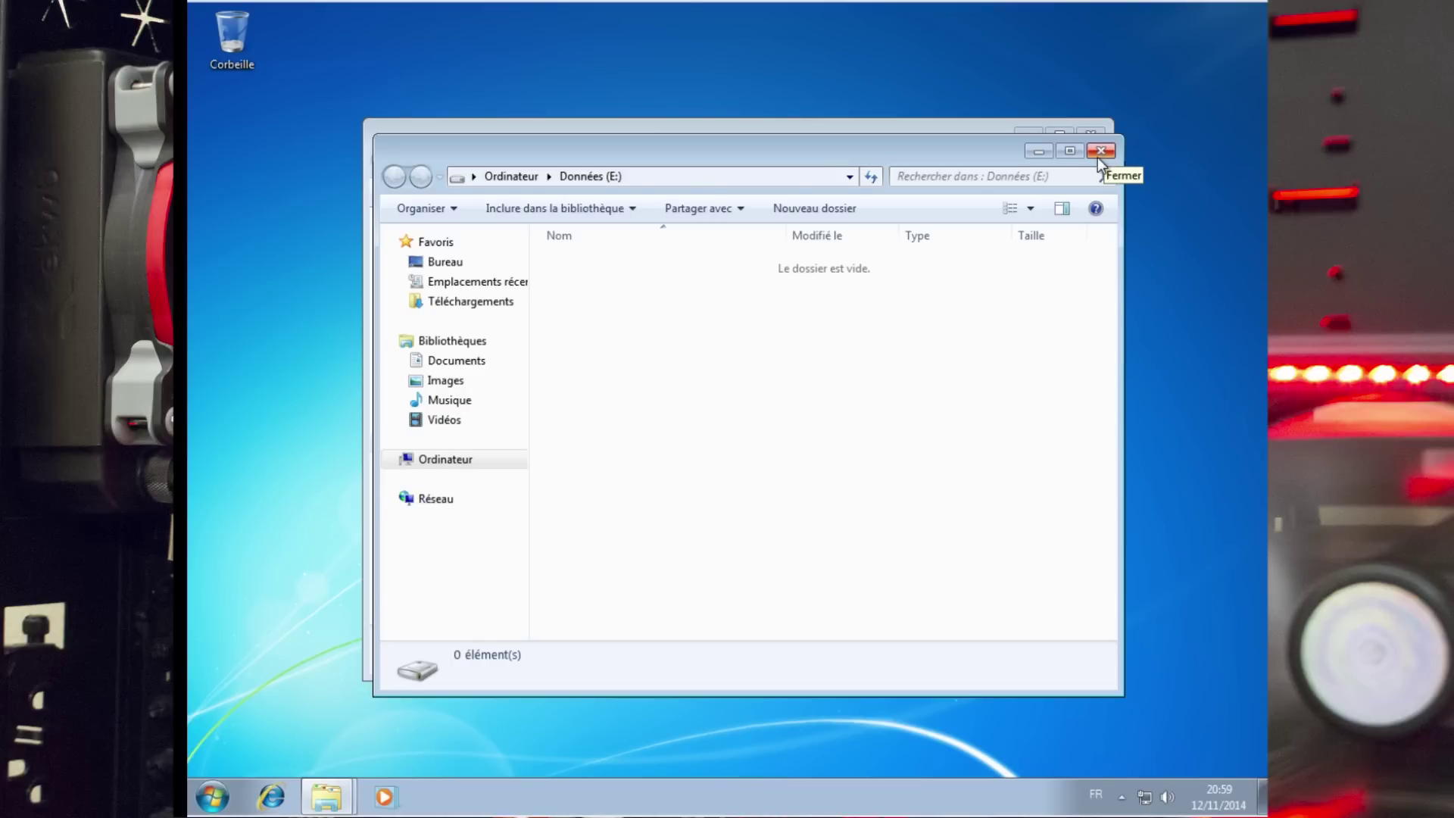
left_click(1101, 152)
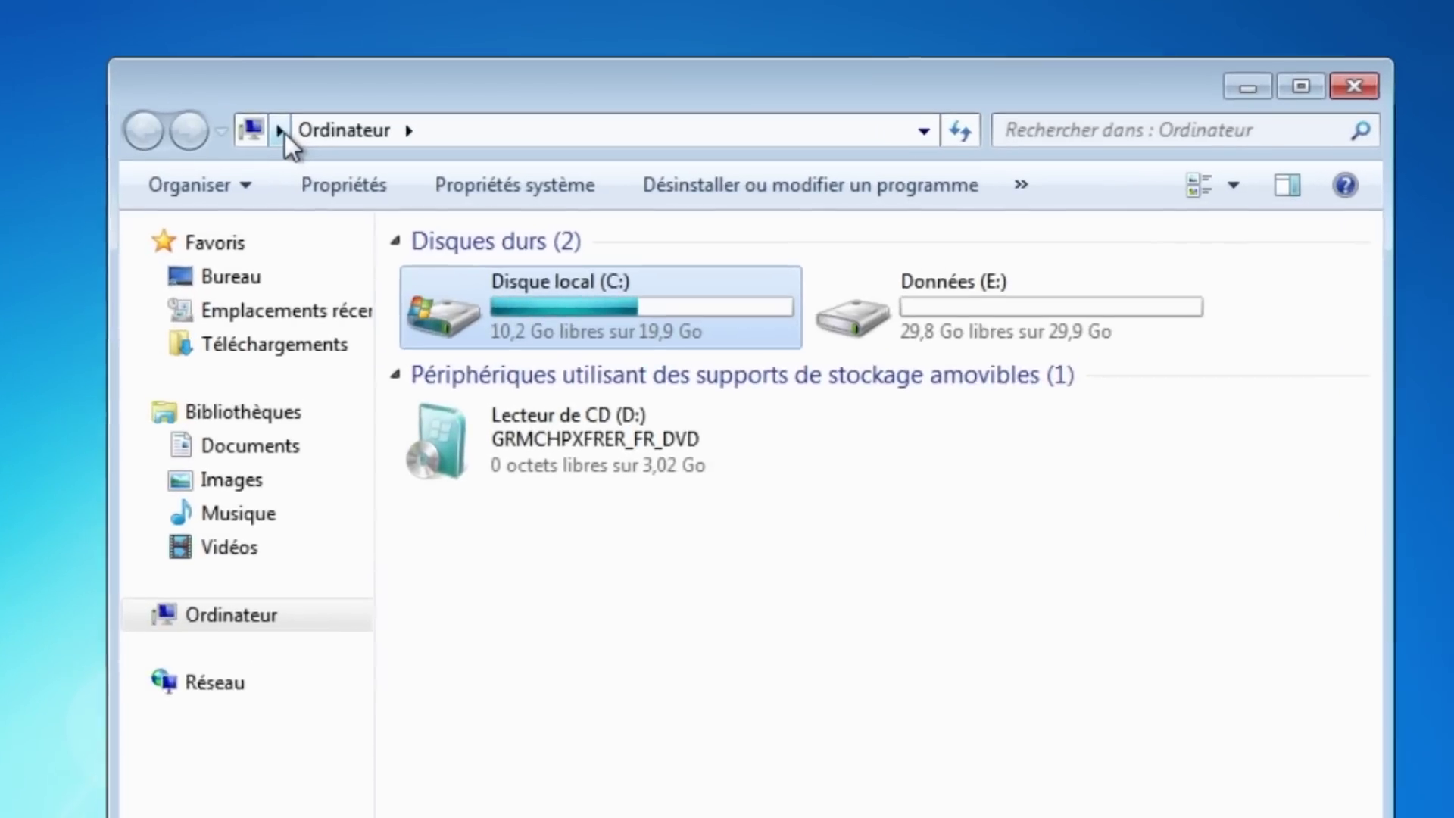
left_click(463, 160)
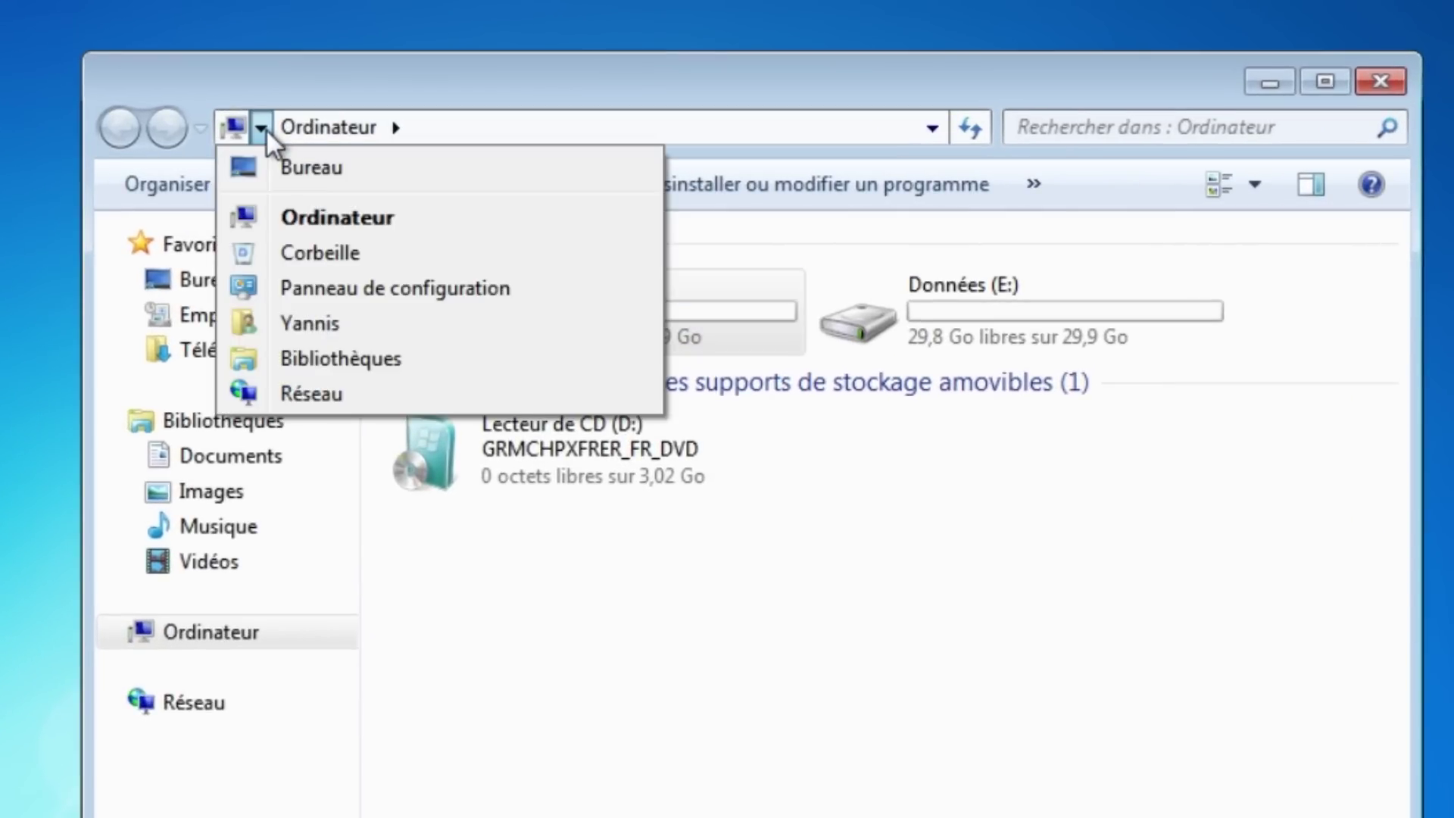
left_click(261, 330)
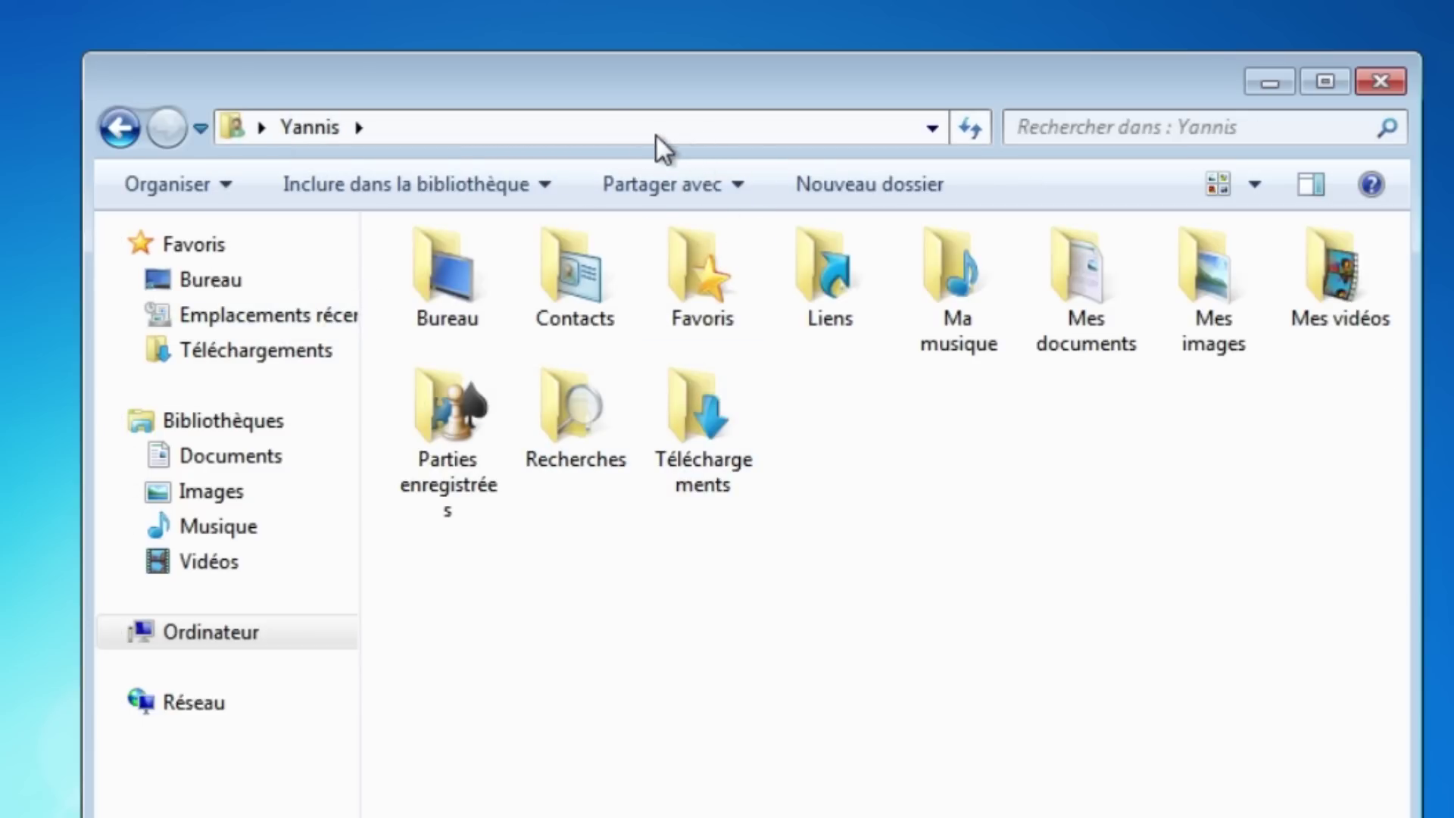
Open the Bureau folder's location properties and expand Computer to check the drive letters.
left_click(469, 286)
right_click(470, 286)
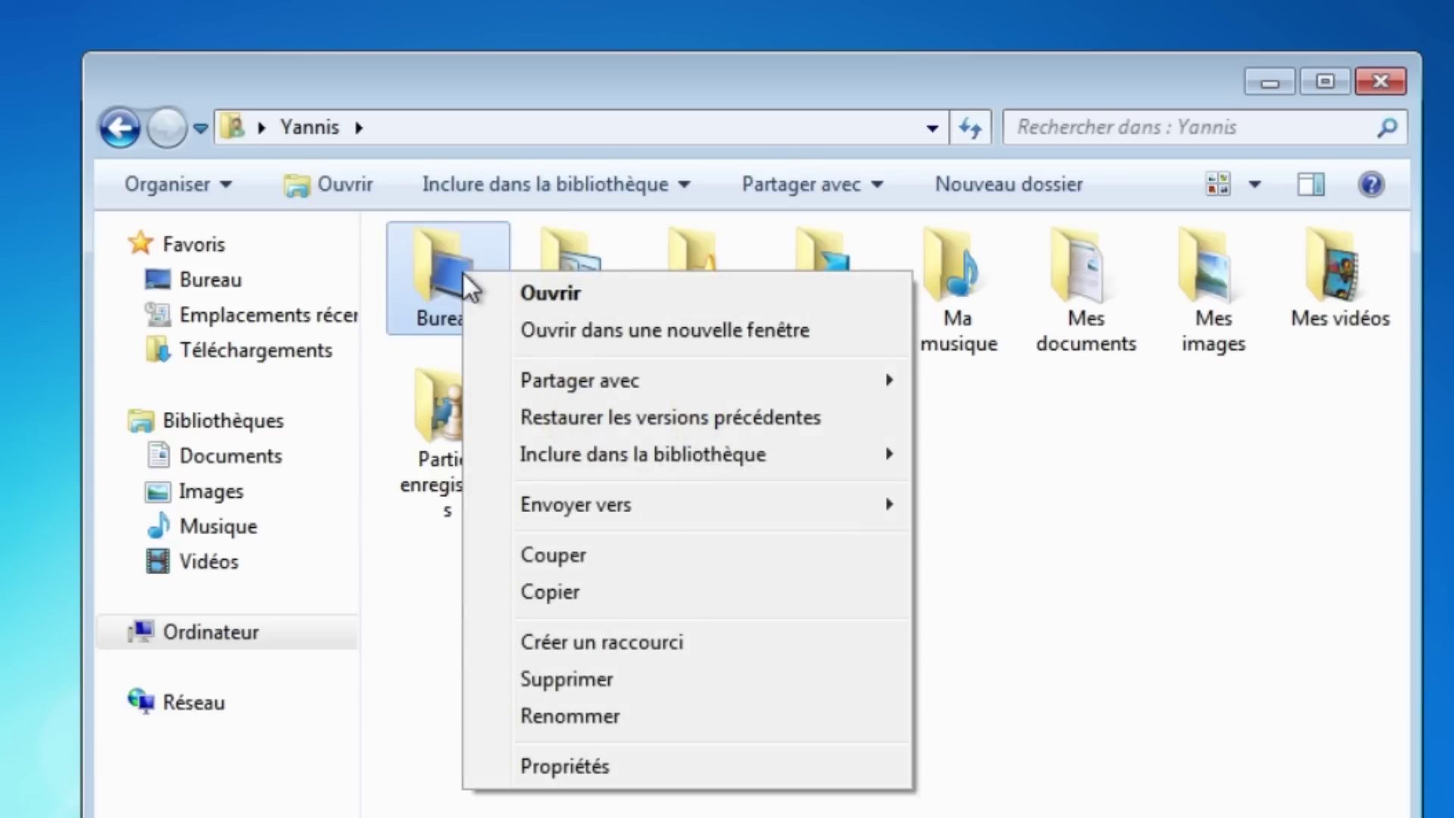
left_click(628, 754)
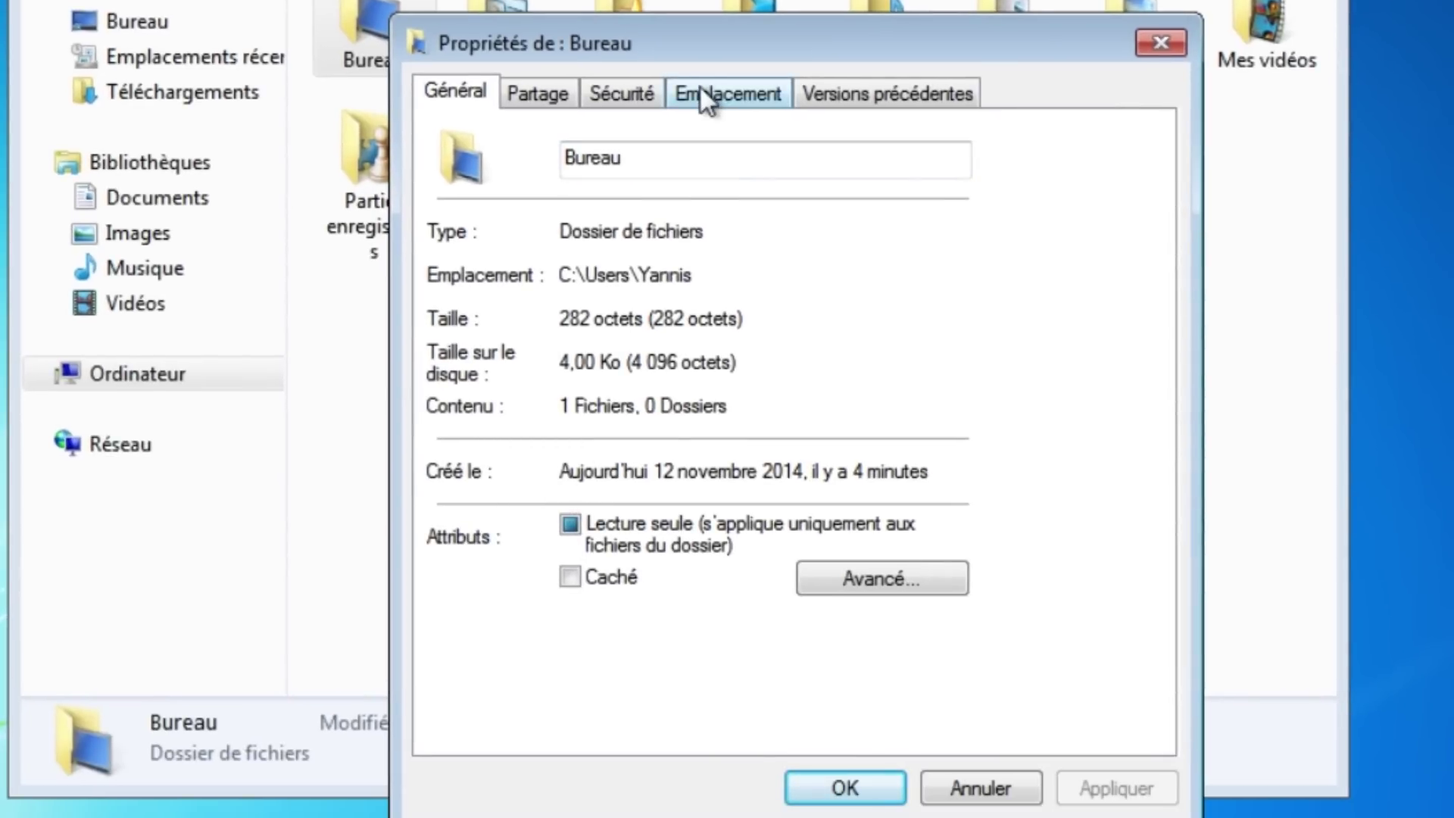
left_click(702, 89)
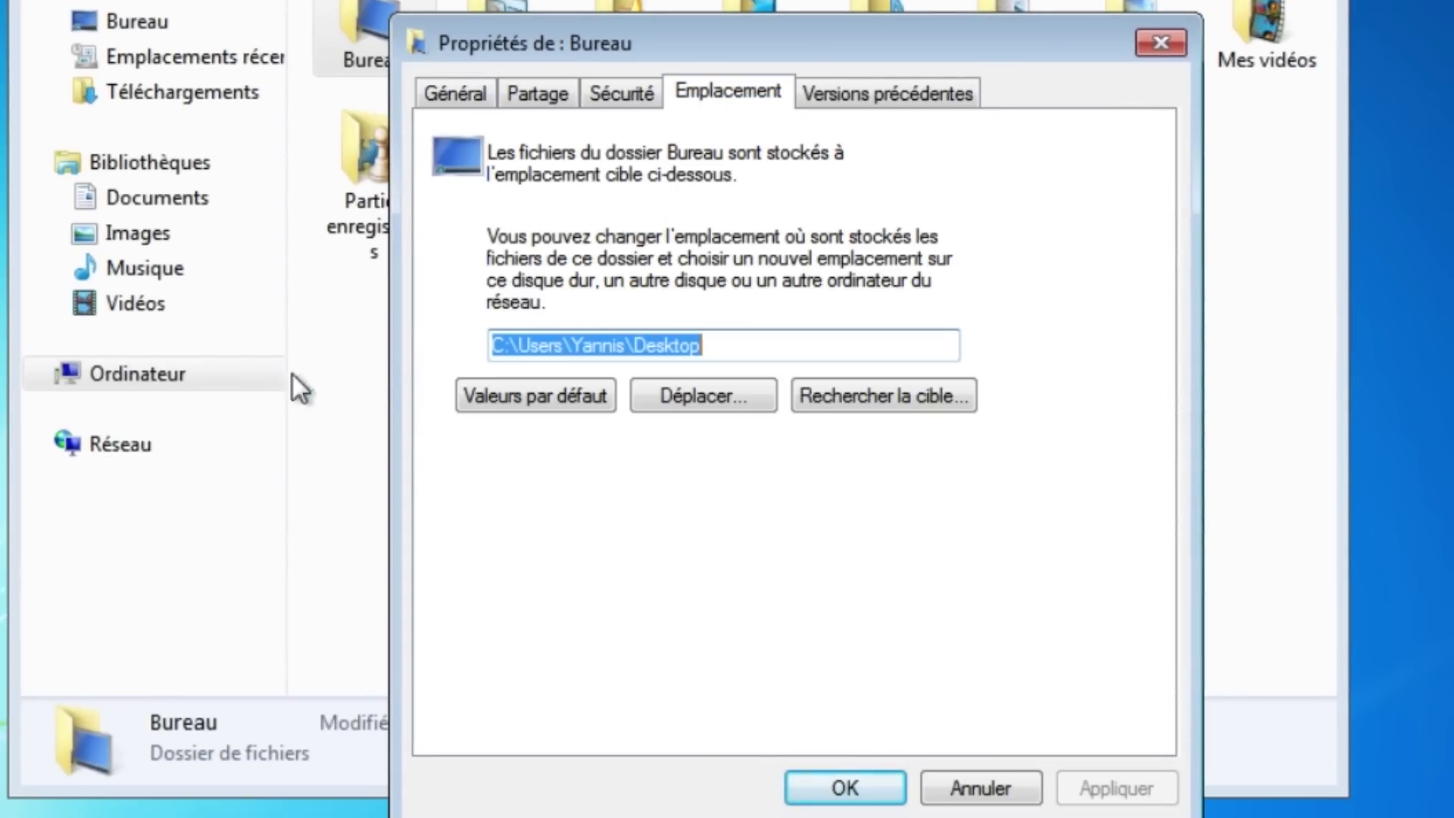
left_click(39, 372)
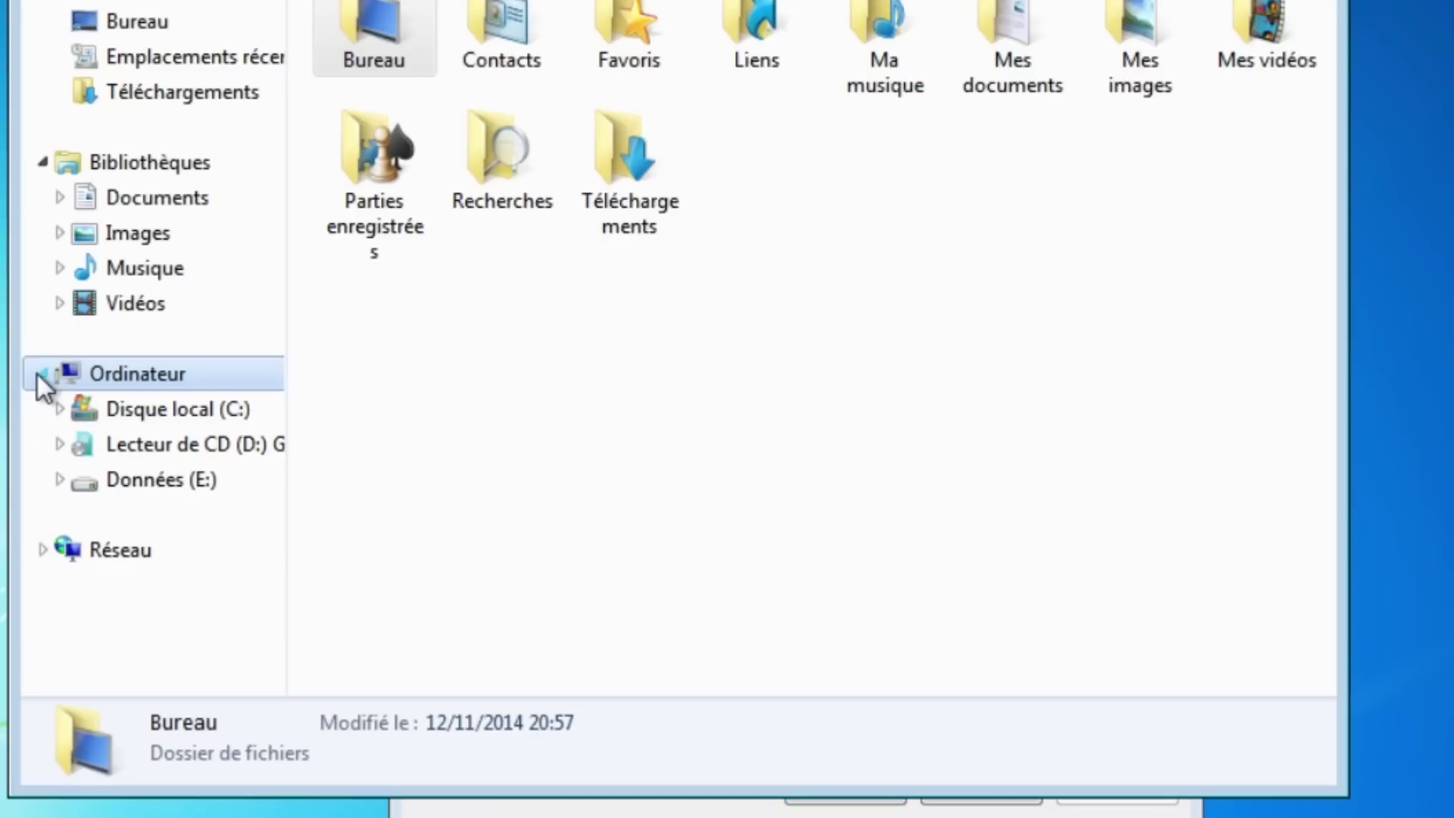
Change the drive in the Bureau folder's location path to E:, create the target folder, and move all existing files there.
left_click(504, 346)
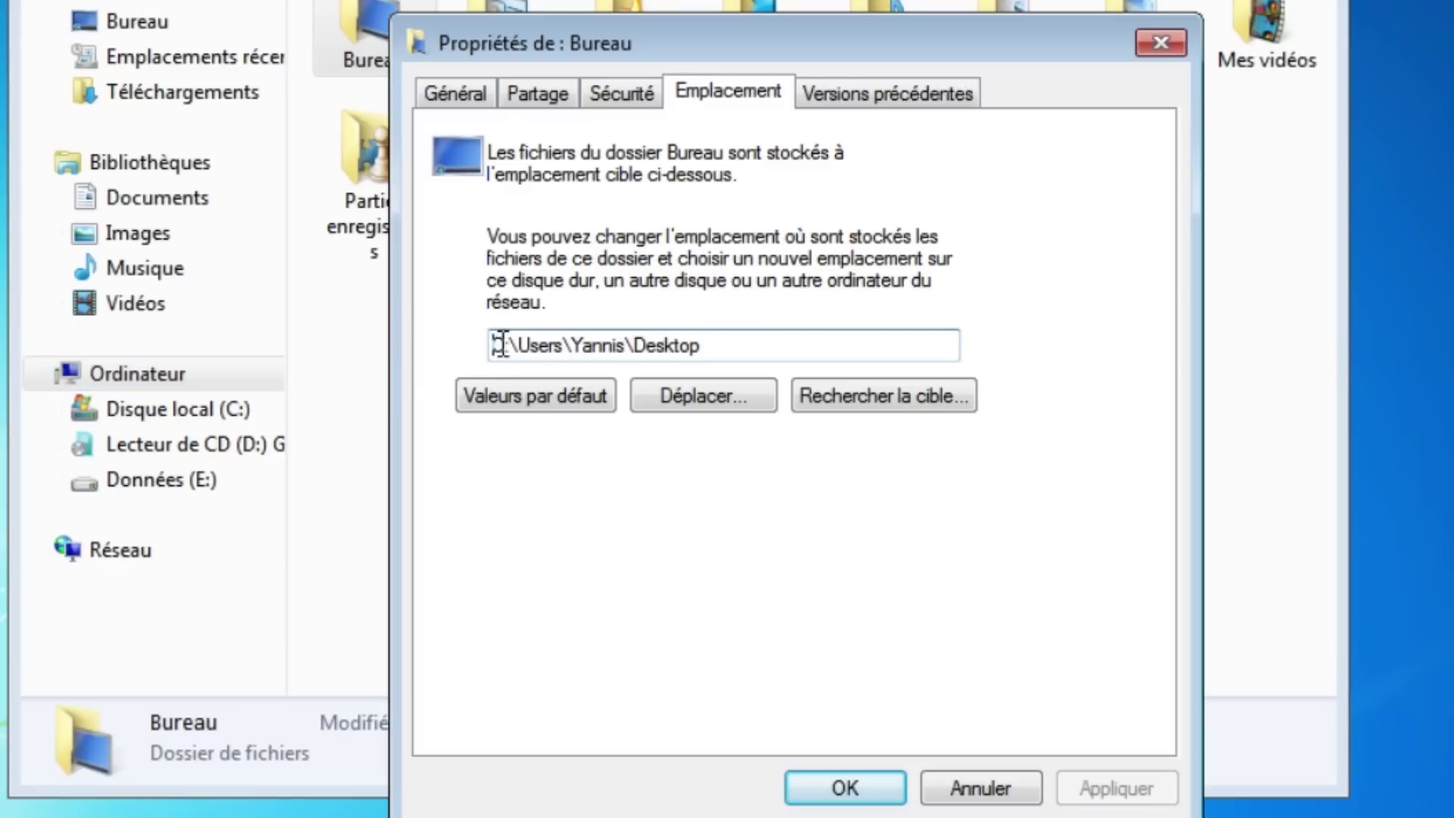
left_click_drag(504, 346, 464, 347)
type("E")
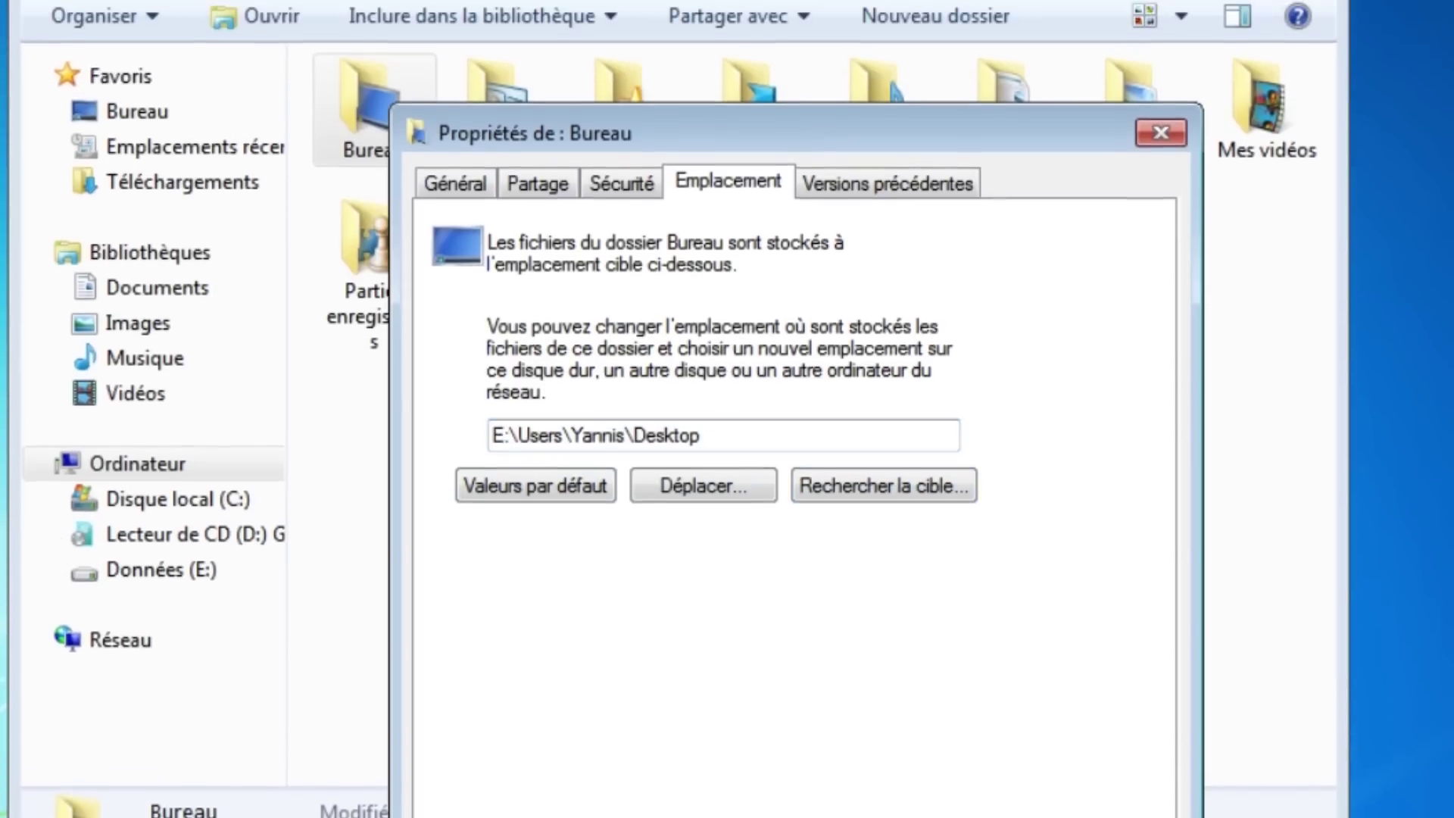
left_click(832, 793)
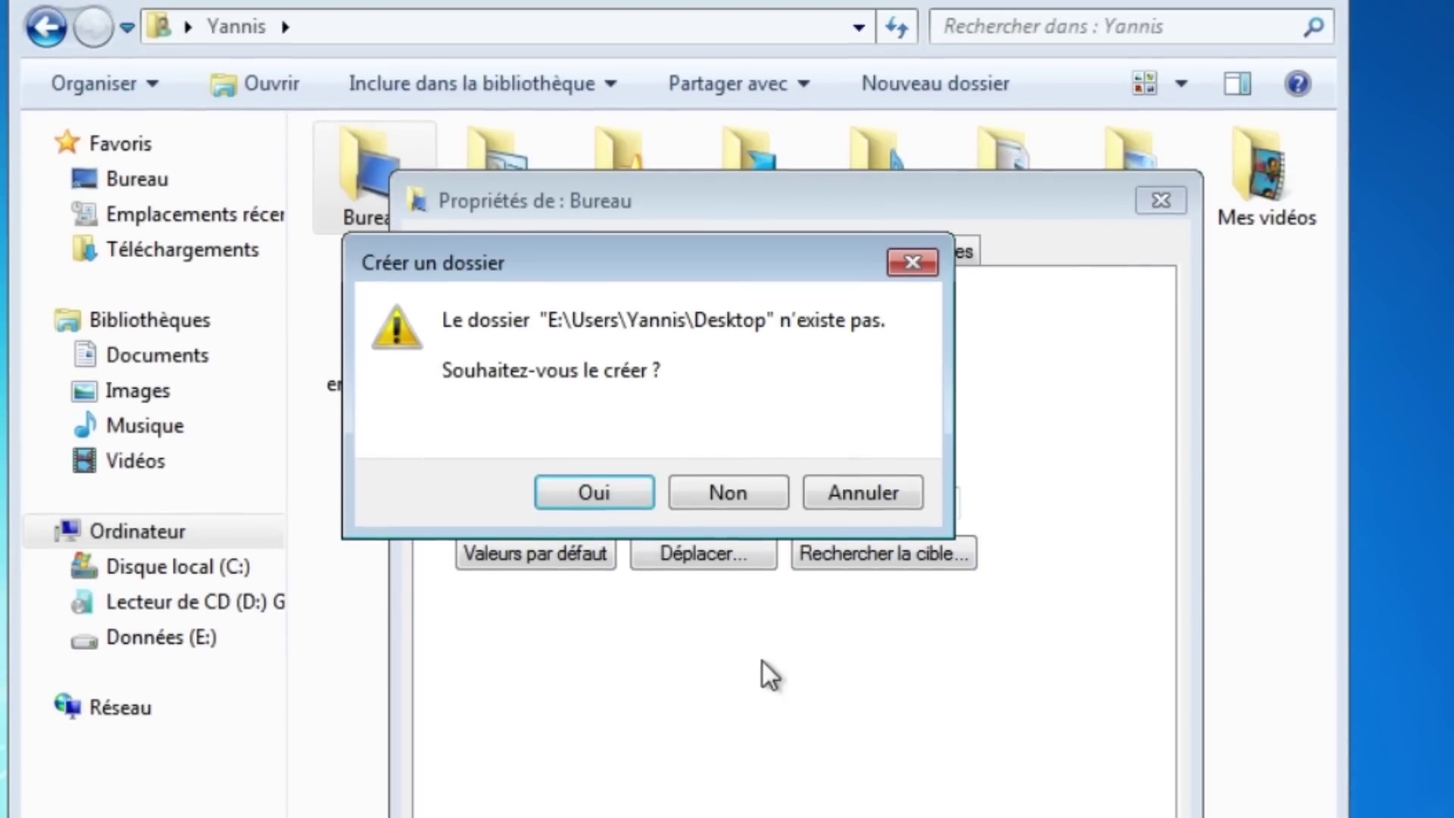
left_click(626, 497)
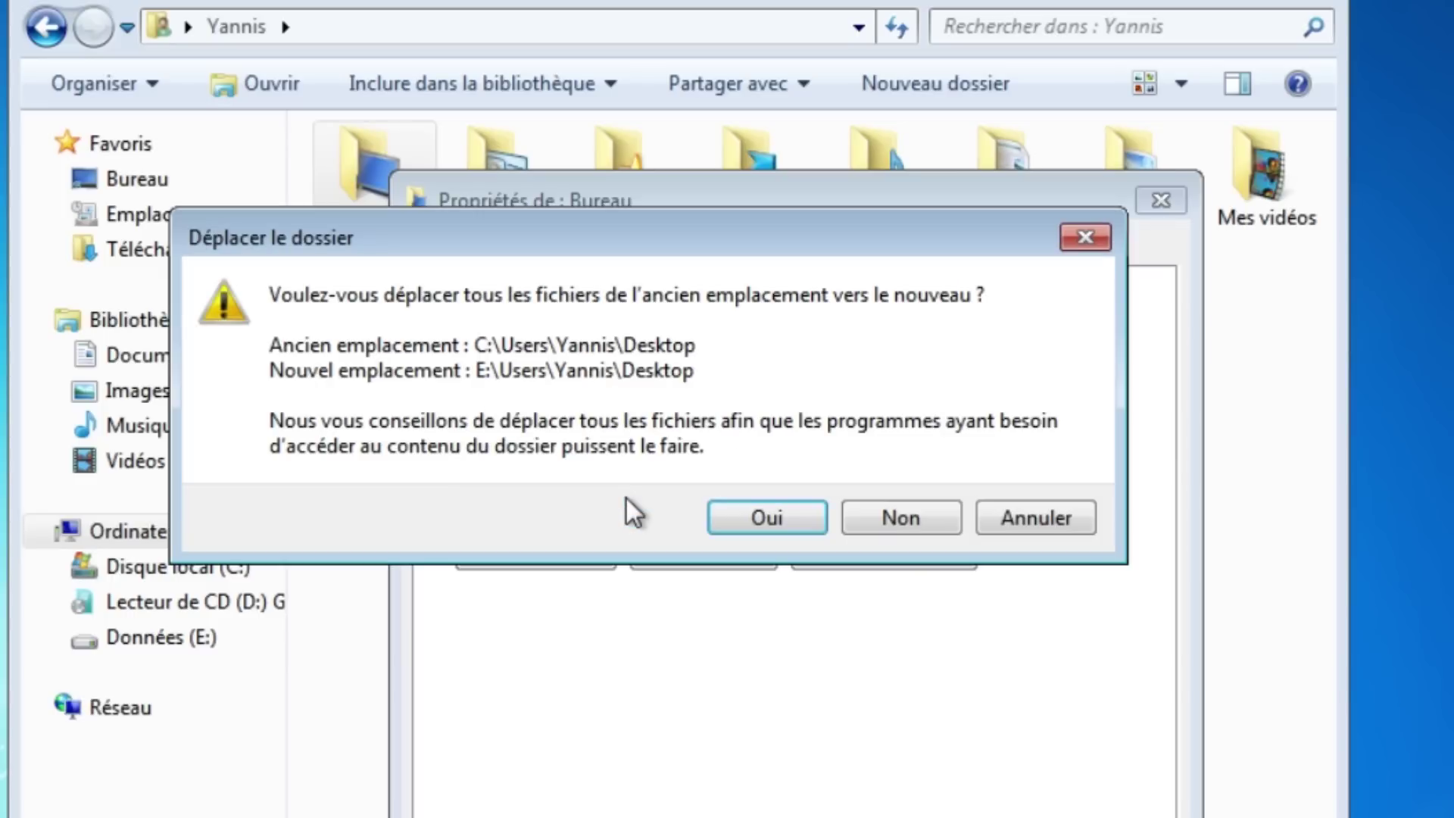
left_click(755, 517)
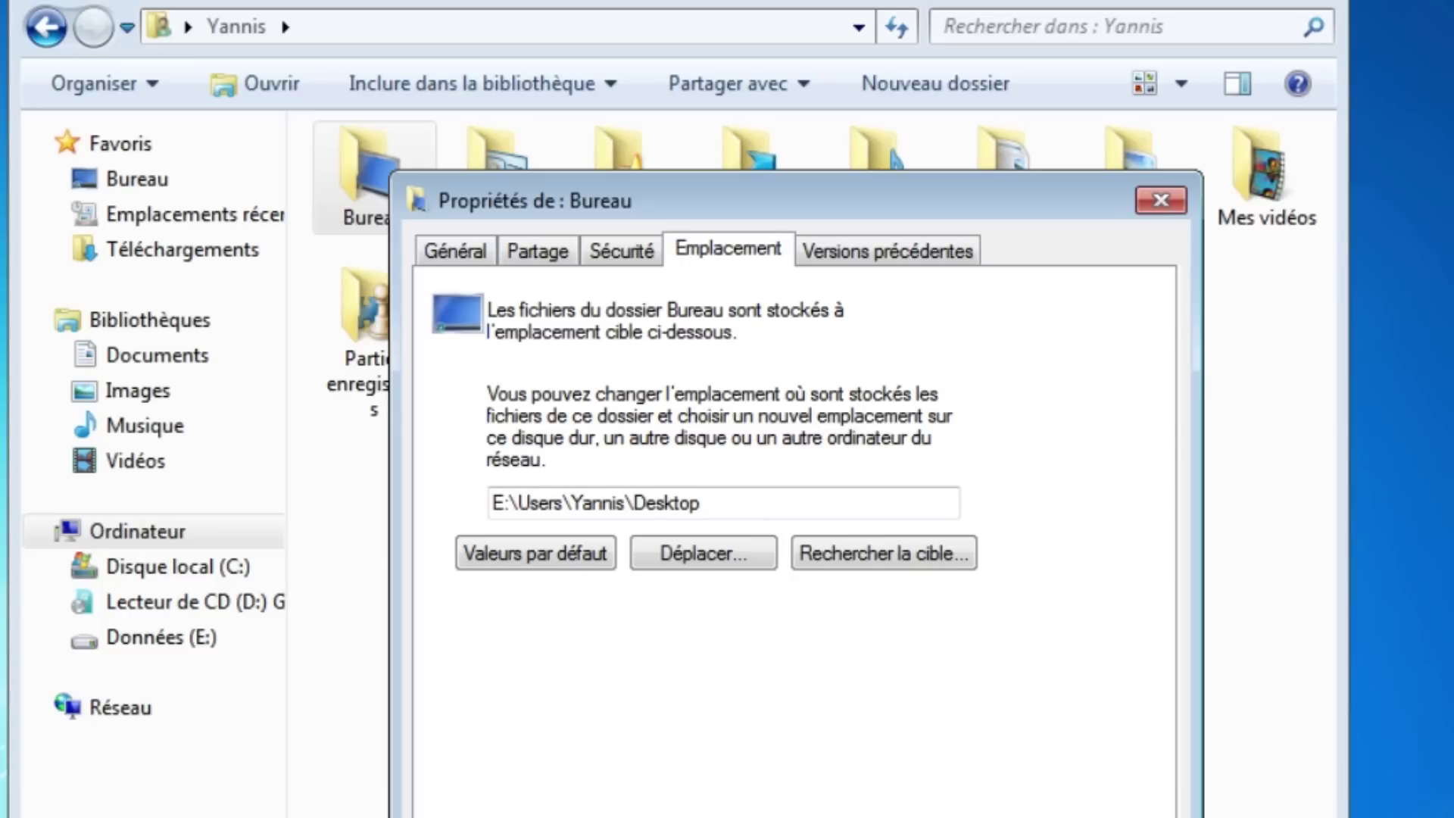
key("Return")
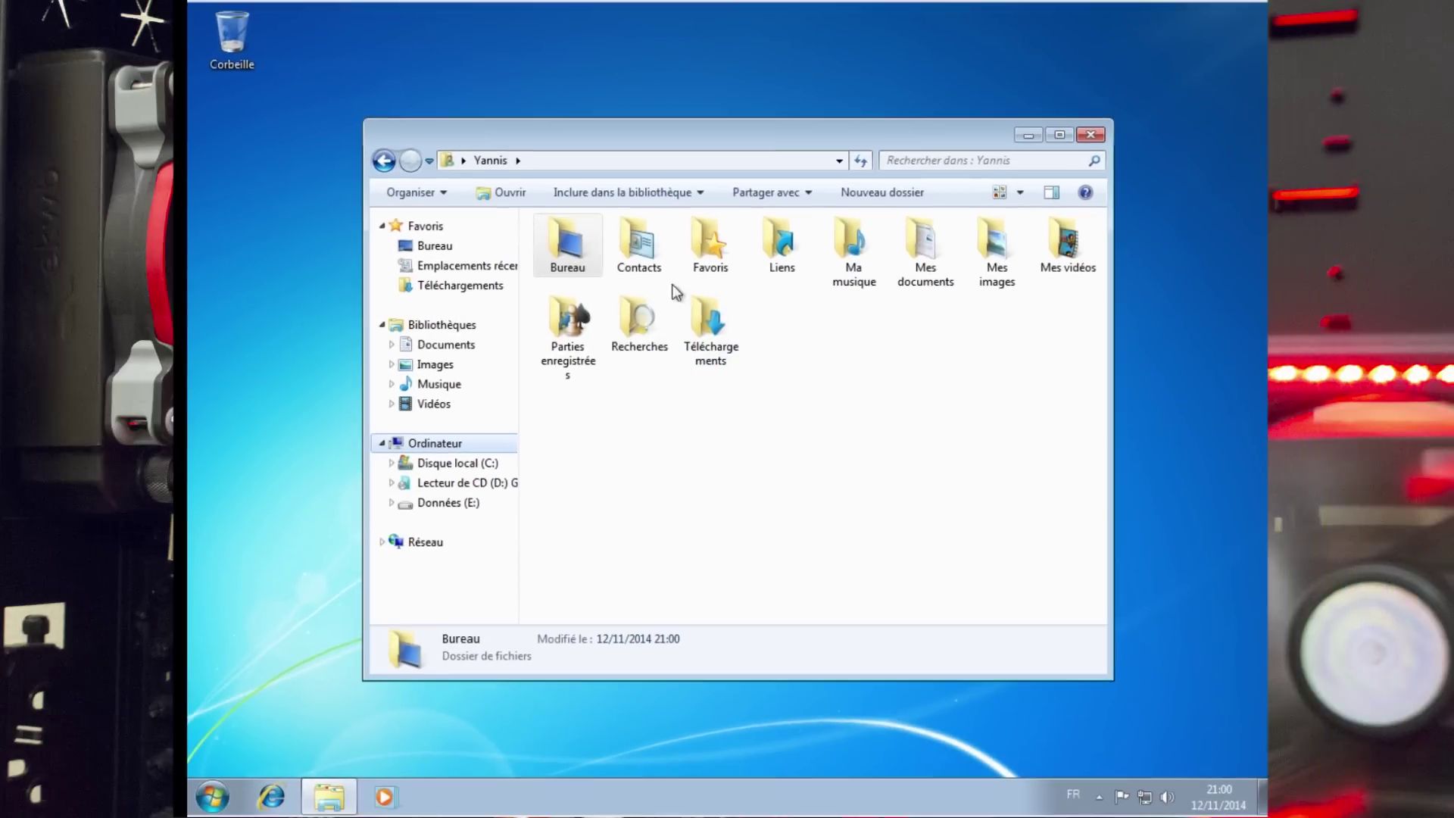
Relocate the Ma musique and Mes documents folders to the same user path on drive E:.
right_click(864, 210)
left_click(955, 607)
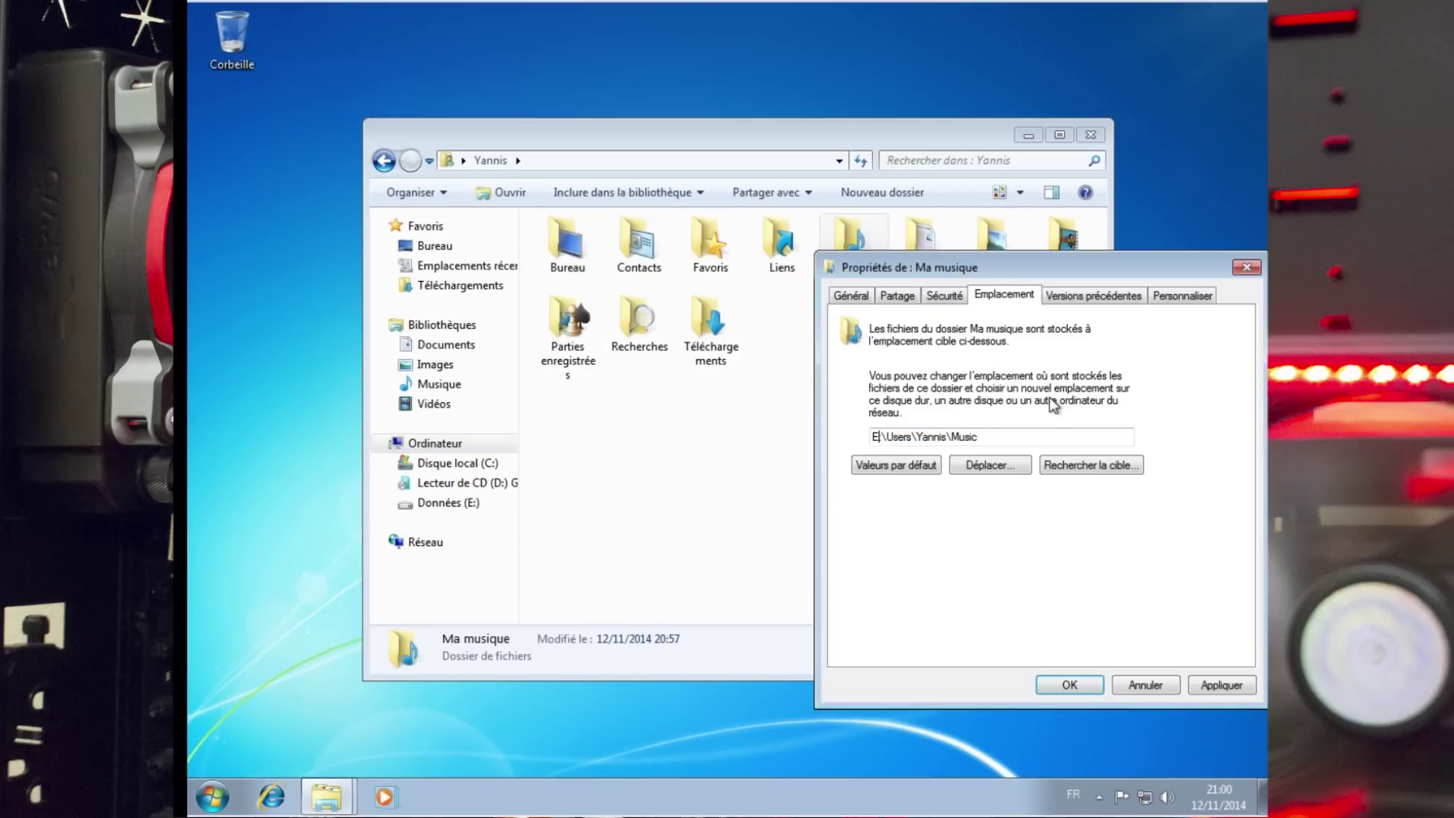
key("Return")
right_click(916, 222)
left_click(975, 506)
key("Return")
Relocate the Mes images and Mes vidéos folders to the same user path on drive E:.
right_click(988, 222)
left_click(1047, 506)
left_click(1003, 273)
key("Return")
right_click(1060, 222)
left_click(1119, 506)
left_click(1003, 273)
left_click(568, 326)
Relocate the Téléchargements folder to the user's Downloads path on drive E:.
right_click(708, 310)
left_click(754, 587)
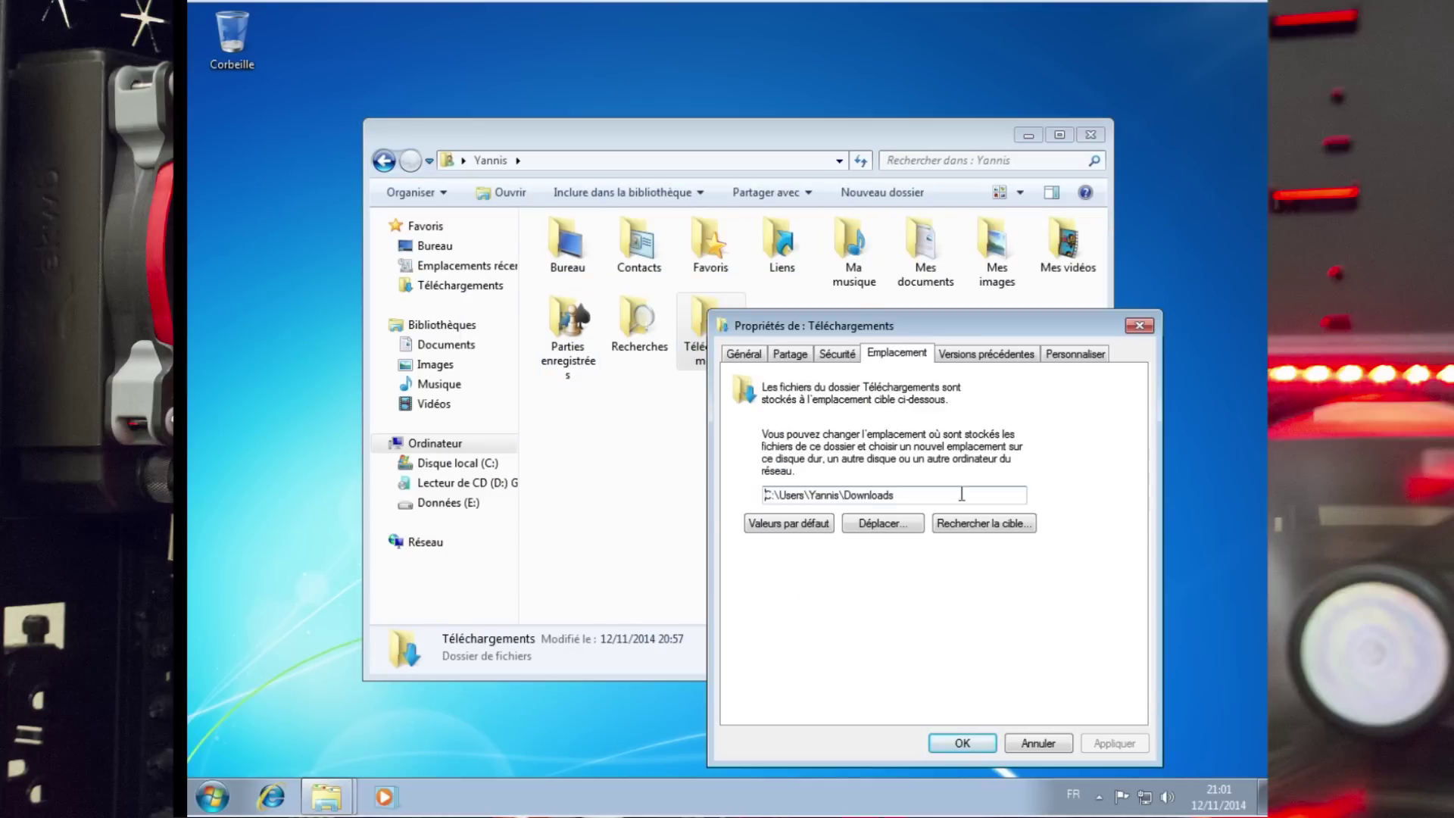
key("Return")
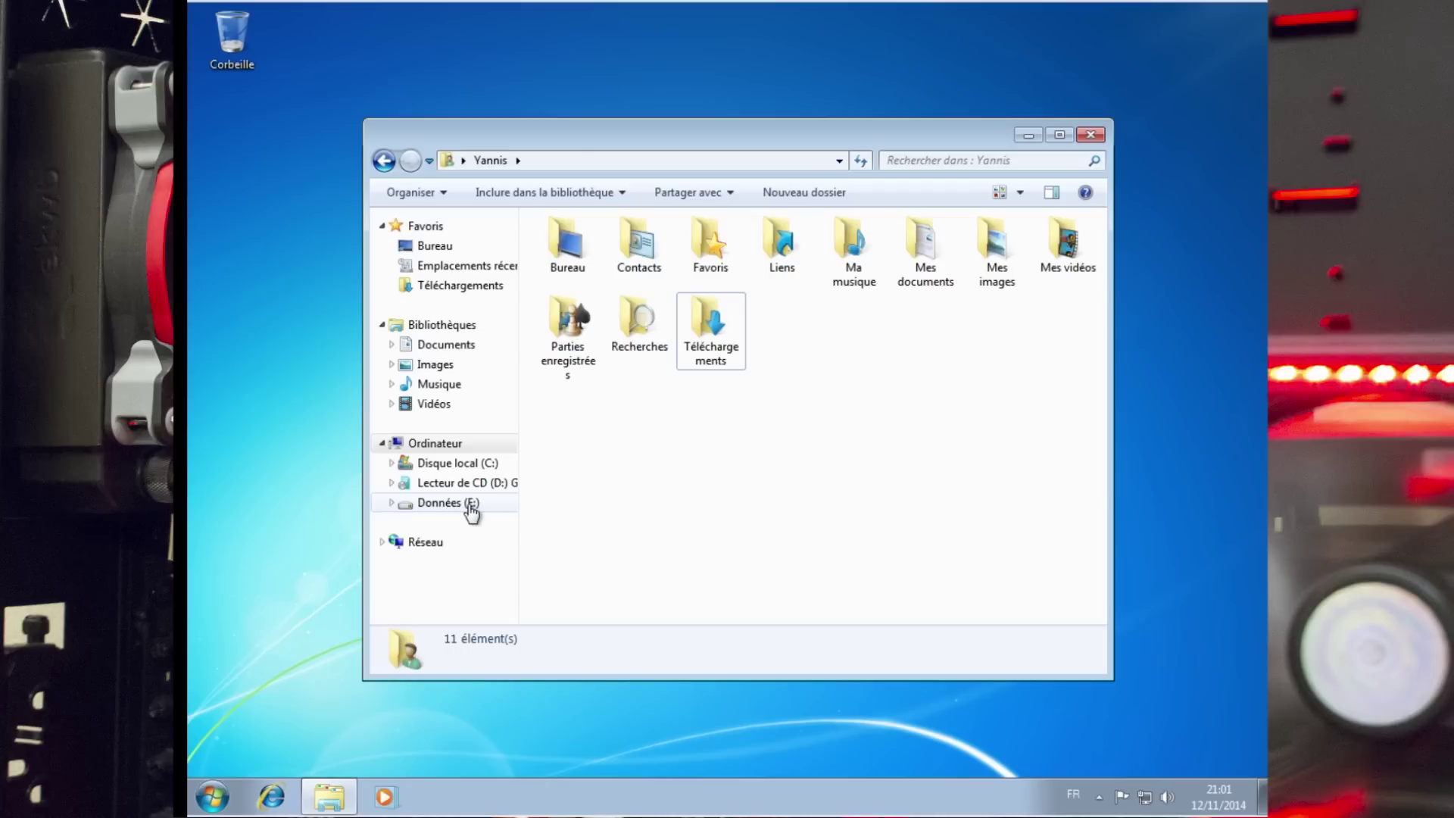
Browse Données (E:) to the user's folder inside Users, examine the relocated folders, and look inside Téléchargements.
left_click(447, 503)
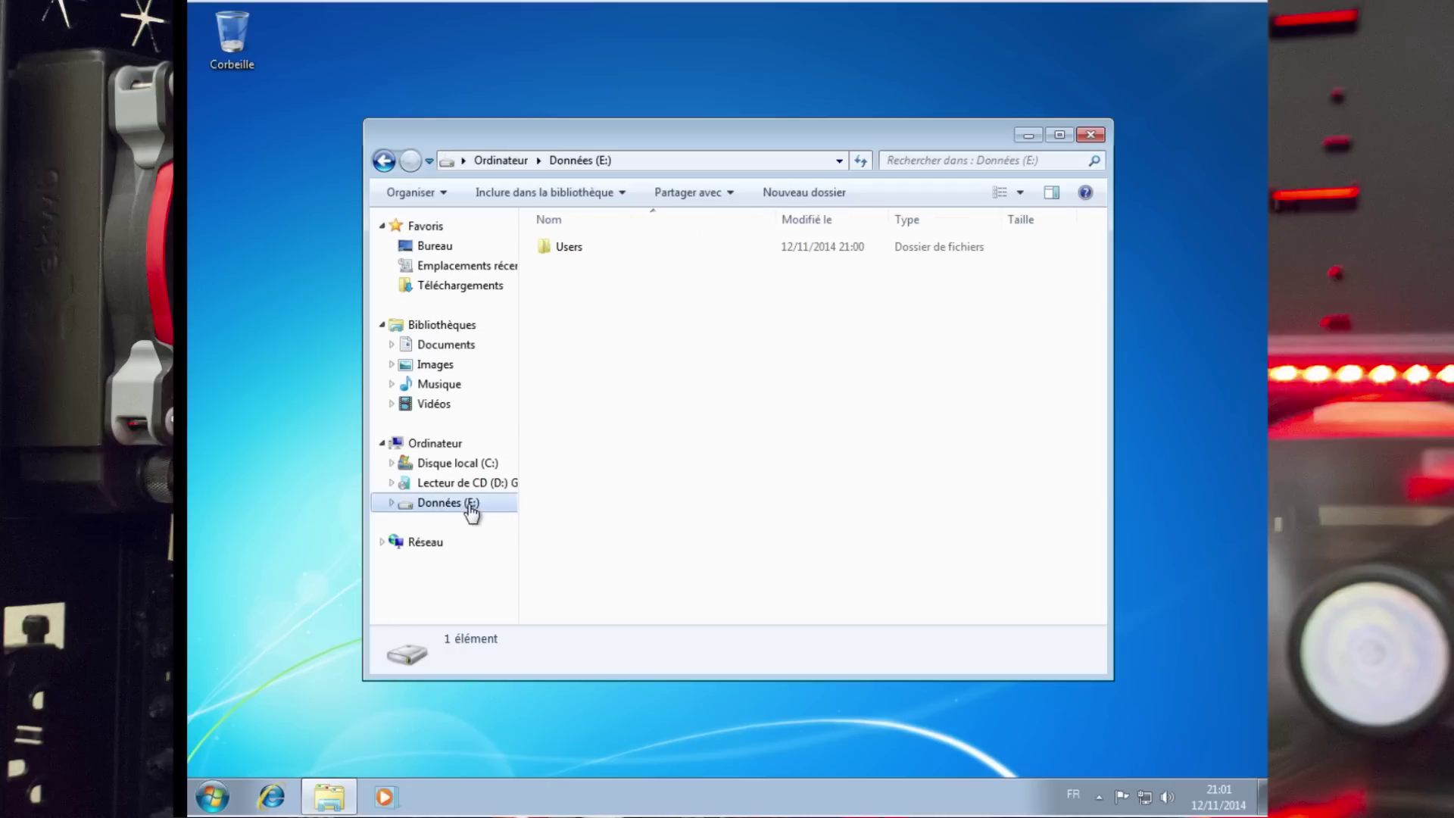
left_click(593, 253)
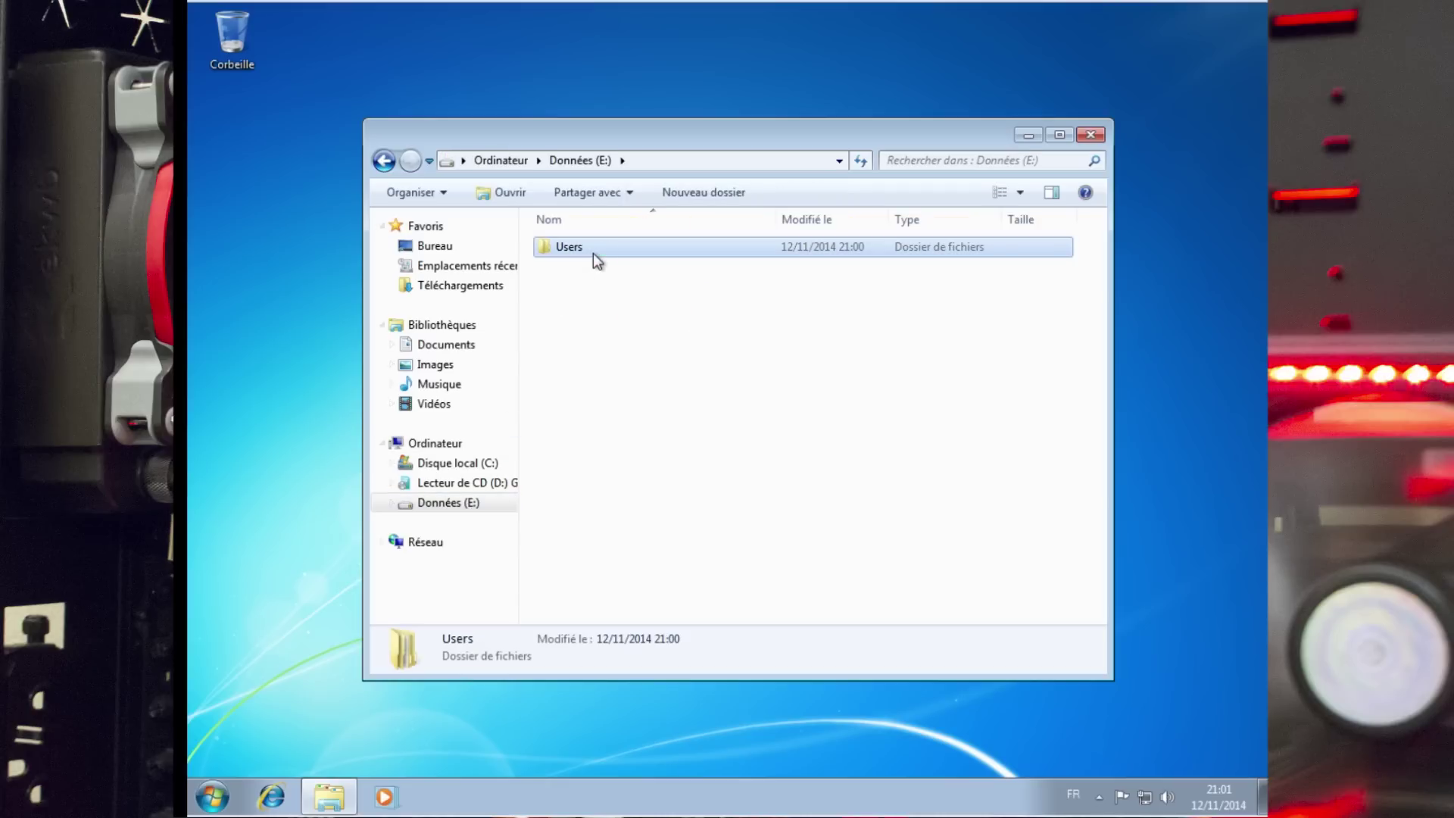
double_click(587, 249)
double_click(588, 250)
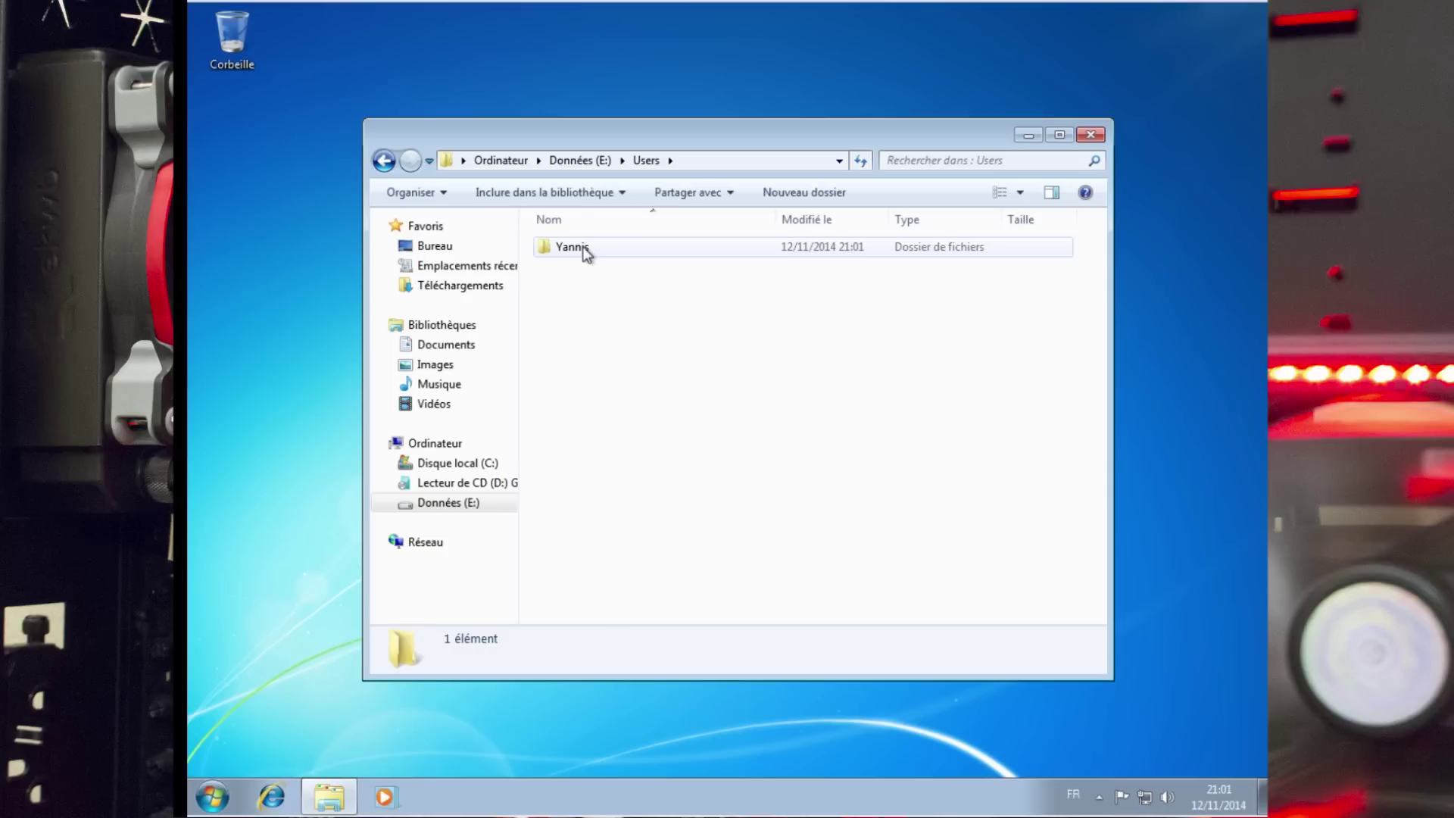
left_click_drag(631, 379, 627, 247)
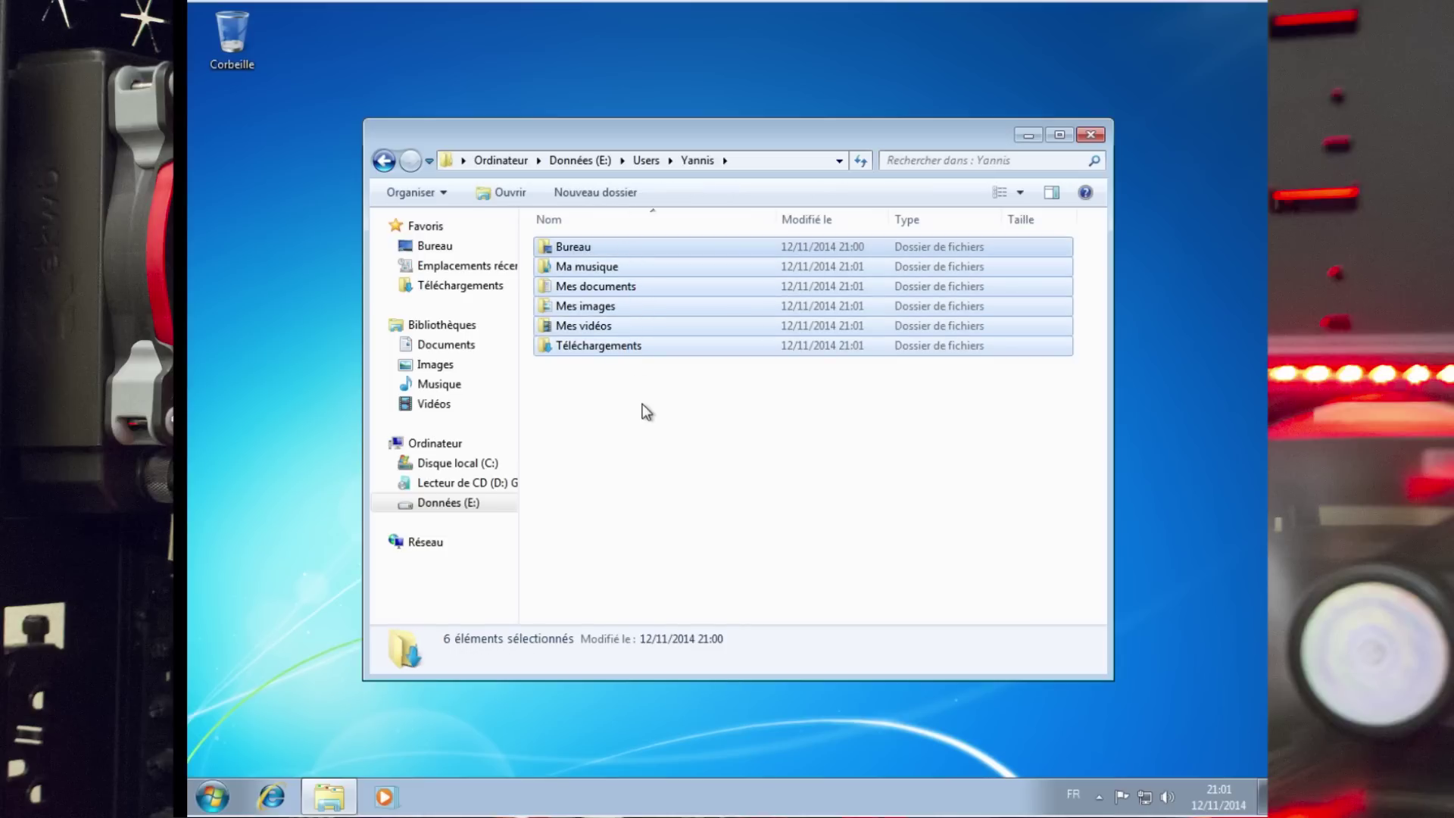
left_click(643, 405)
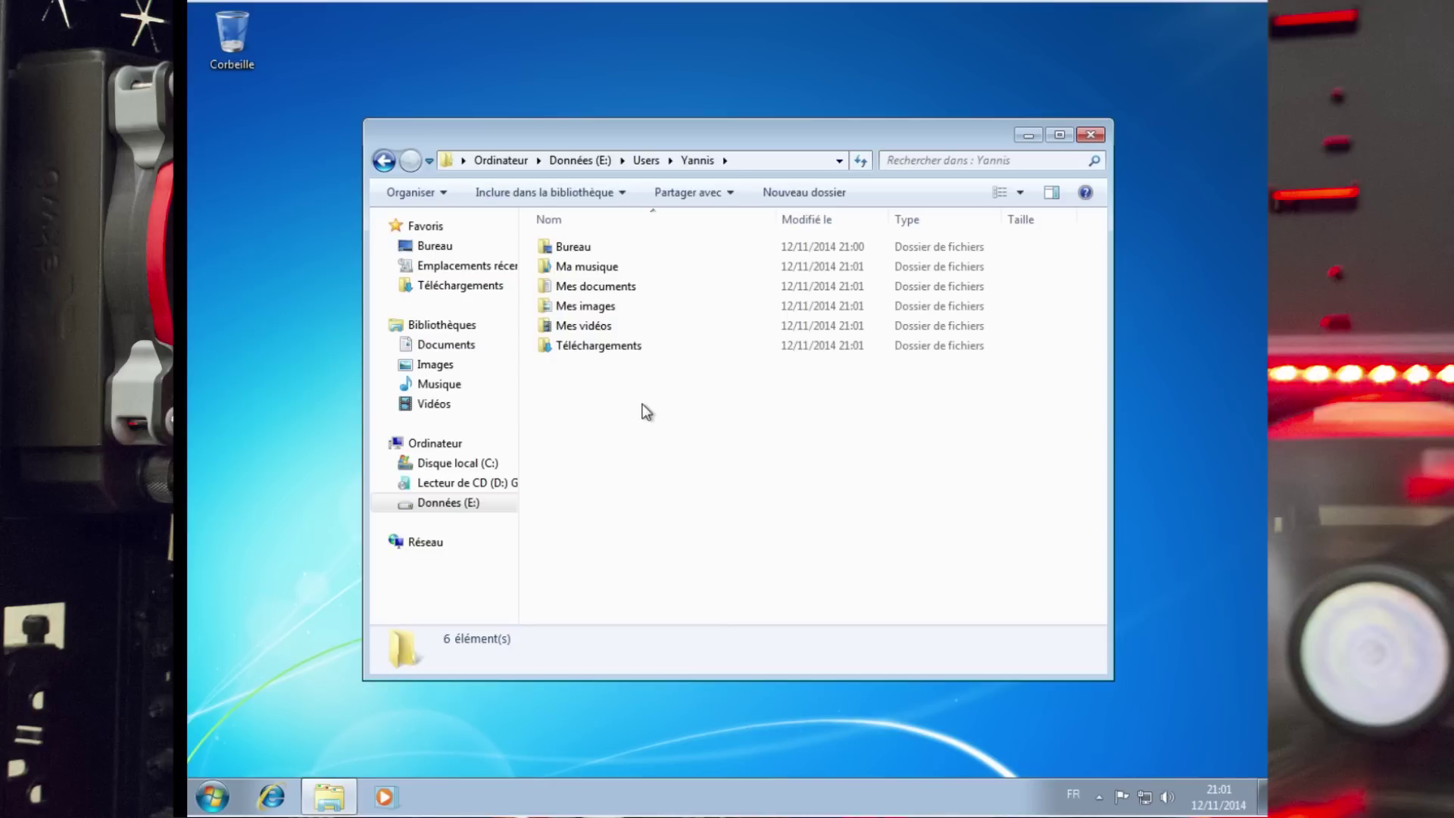
double_click(605, 348)
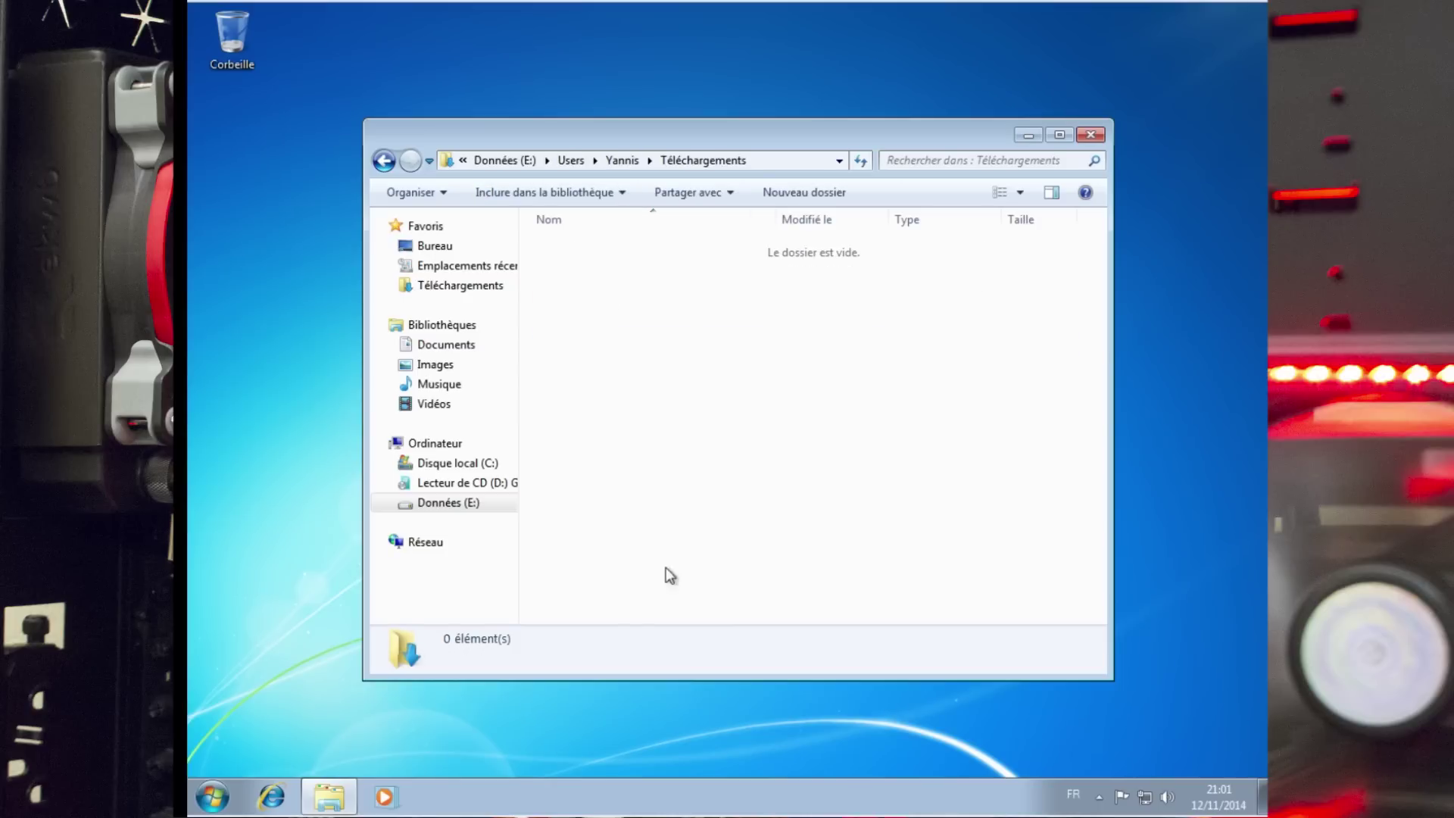
key("BackSpace")
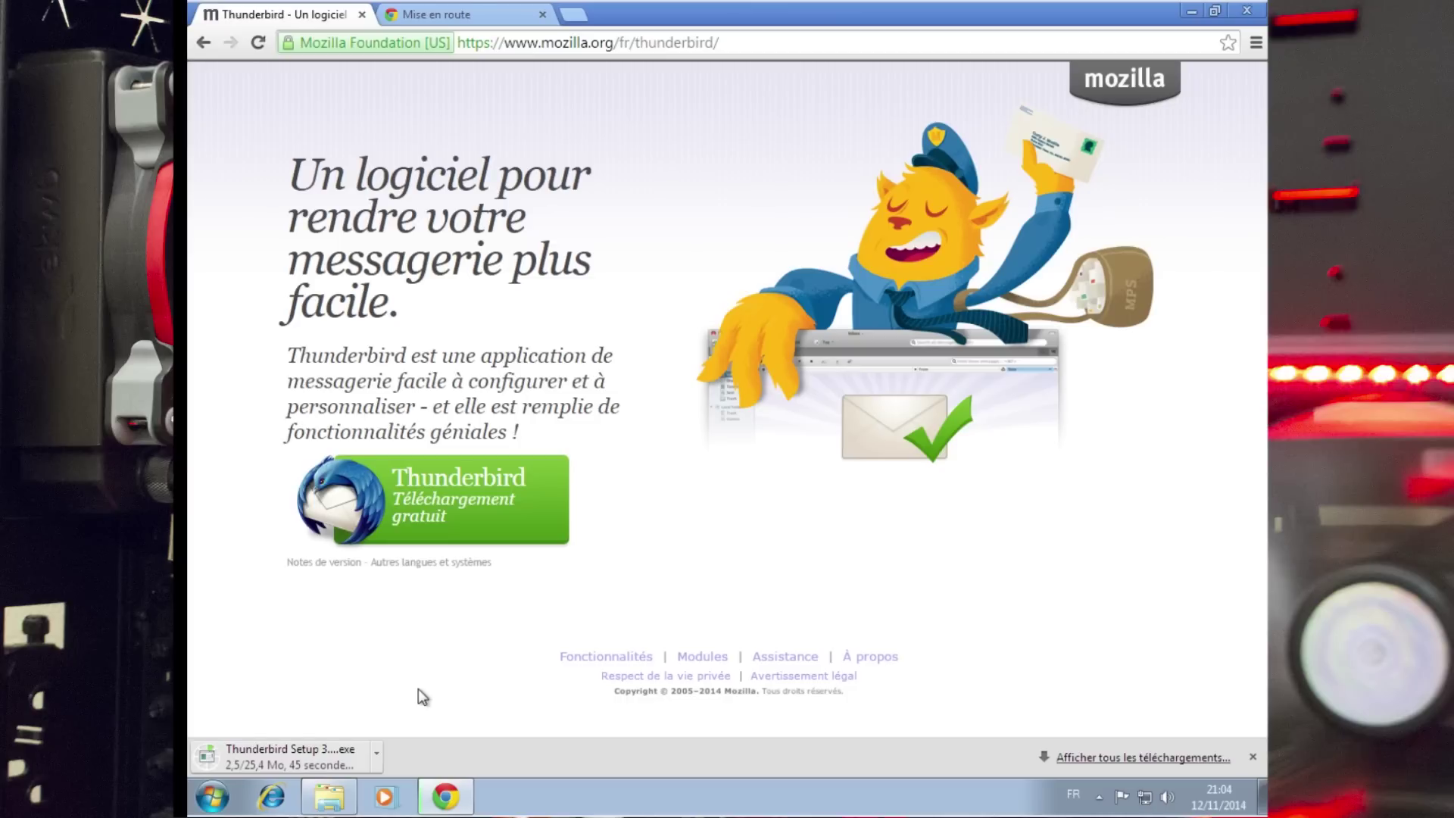
Switch to Explorer during the Thunderbird download and open the Téléchargements favorite to check where the file is saved.
left_click(331, 795)
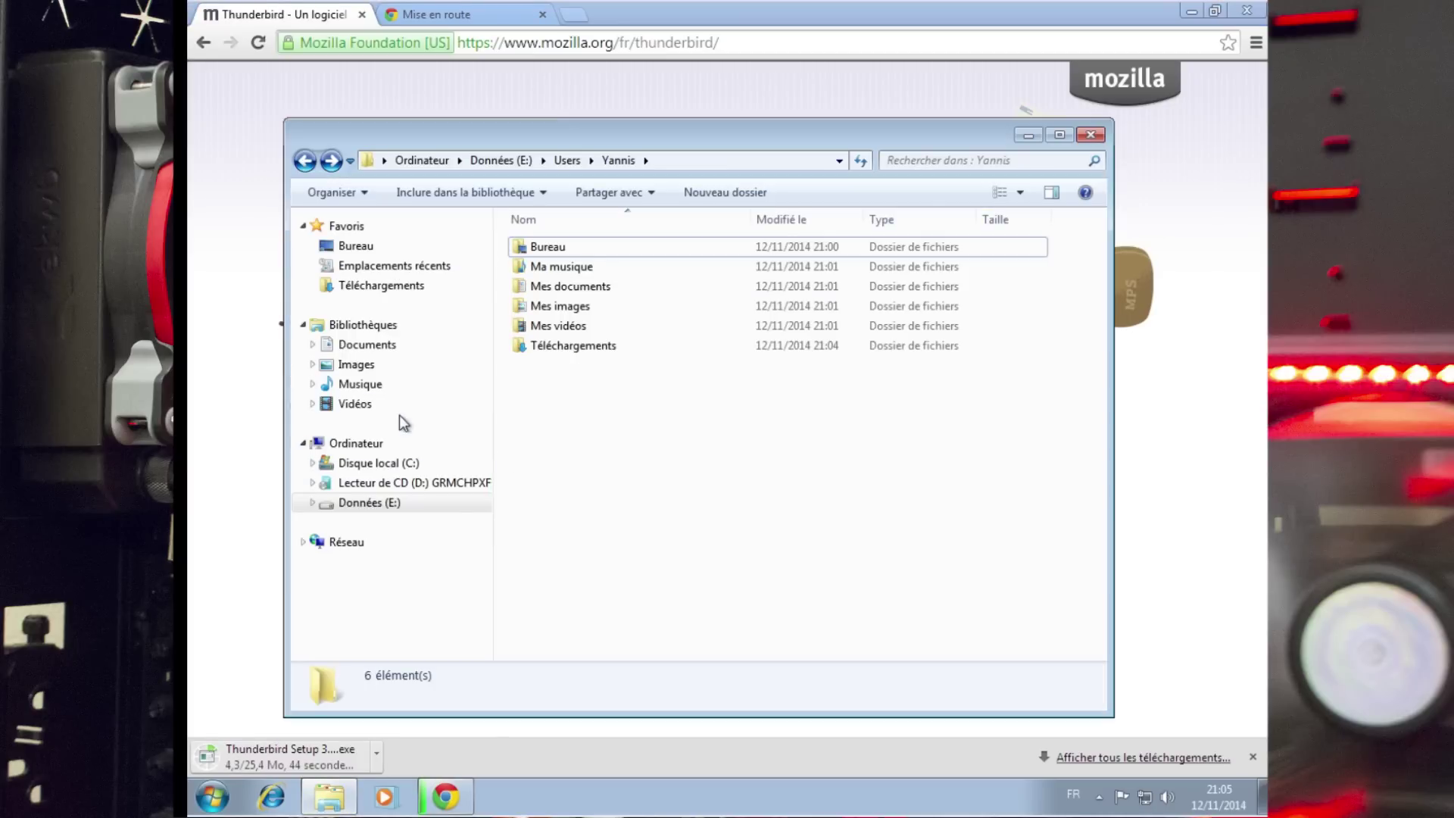
left_click(357, 286)
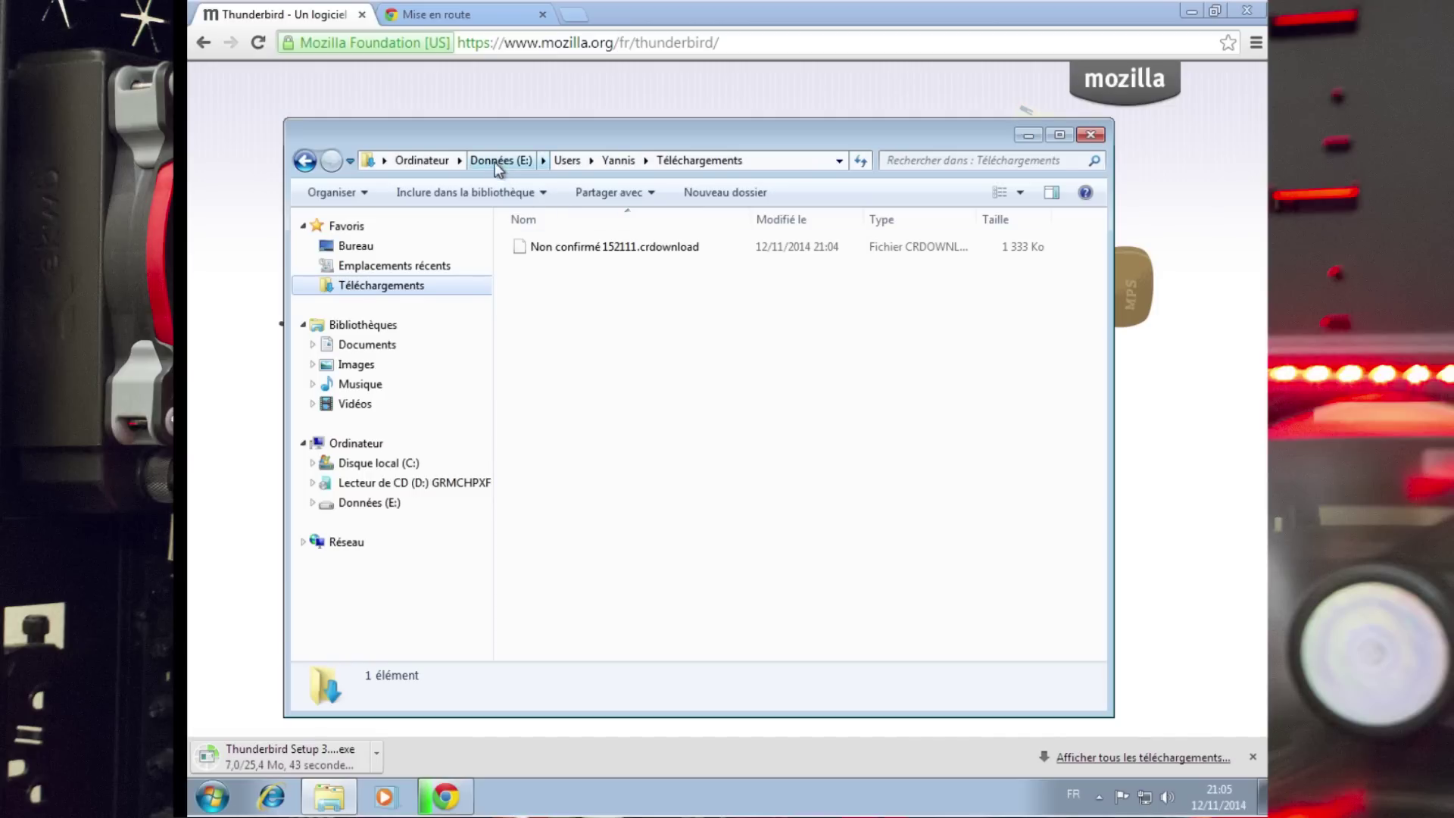
left_click(594, 303)
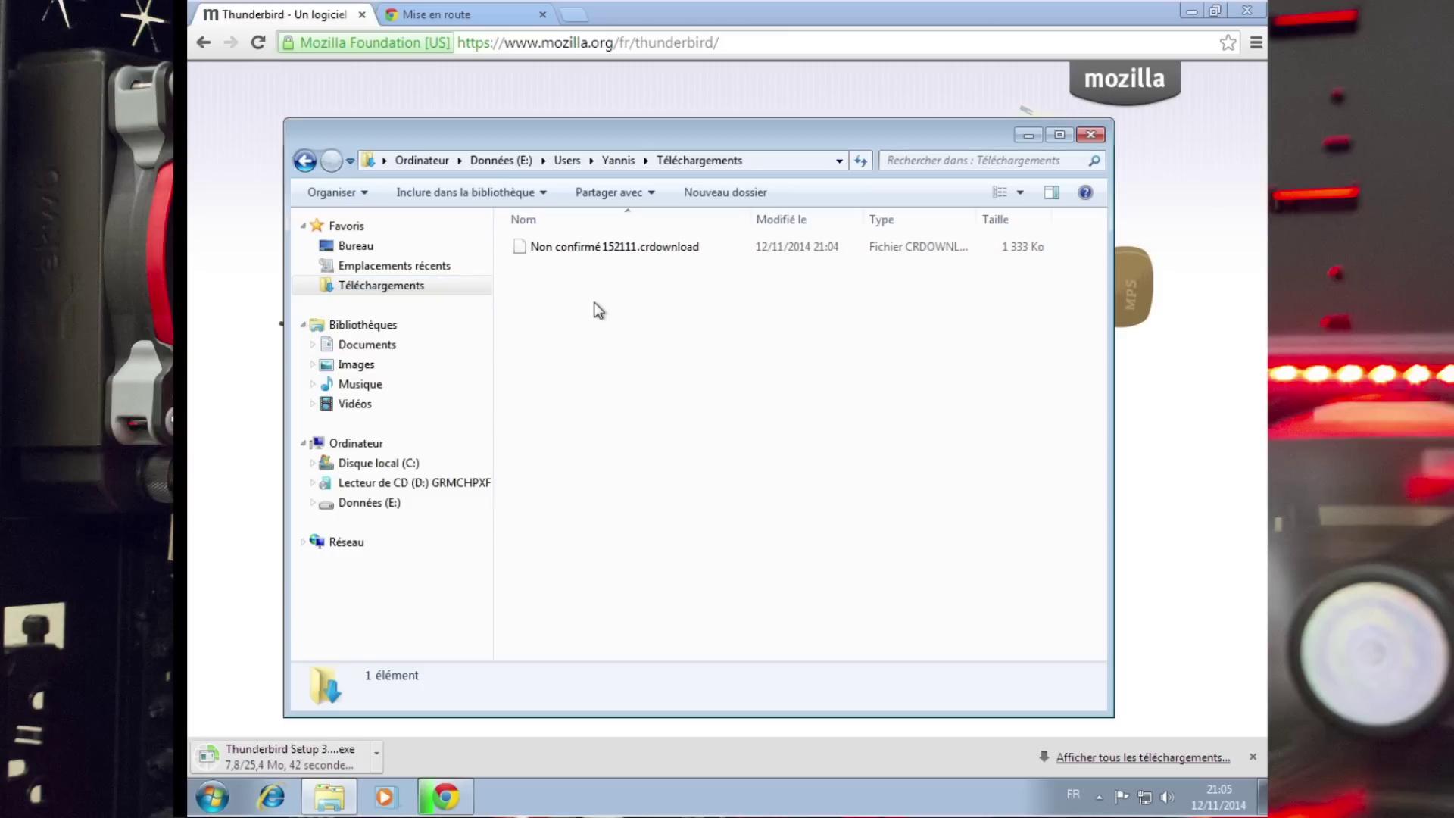